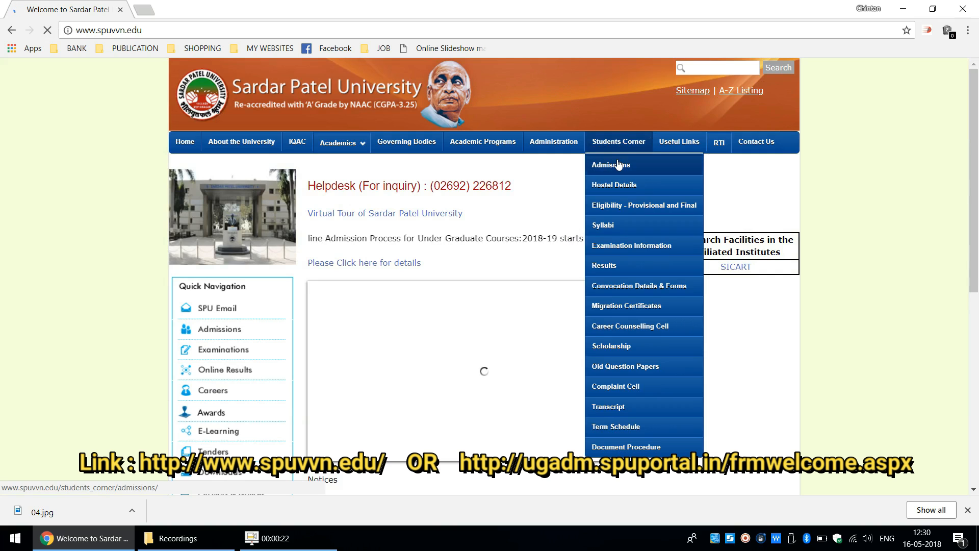
- Open the 2018-19 under graduate online application form from the students' admissions page and start a new application
click(618, 166)
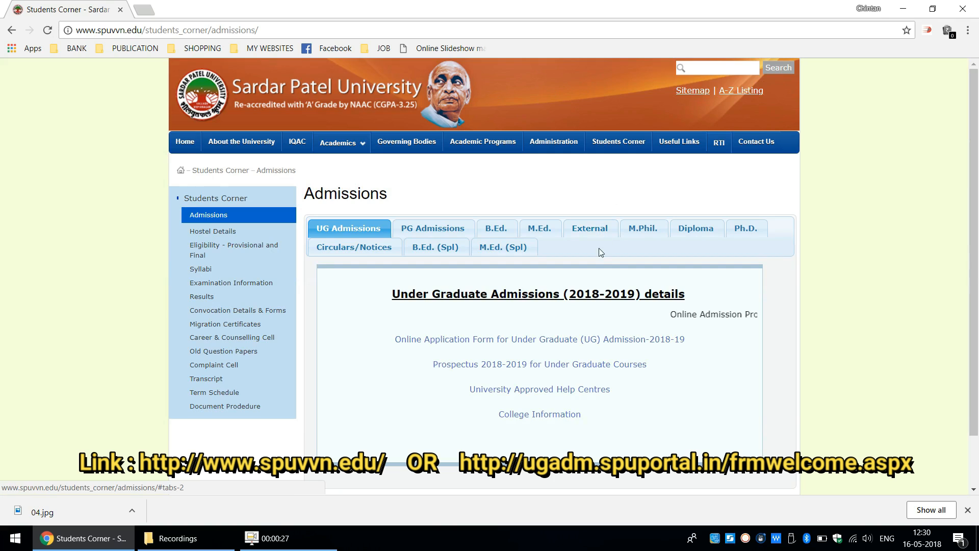
click(588, 343)
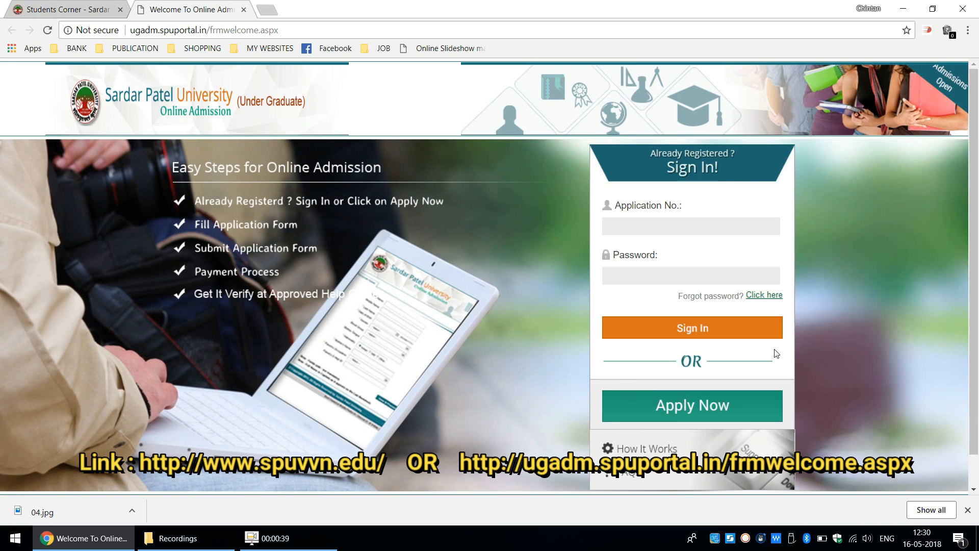
click(699, 413)
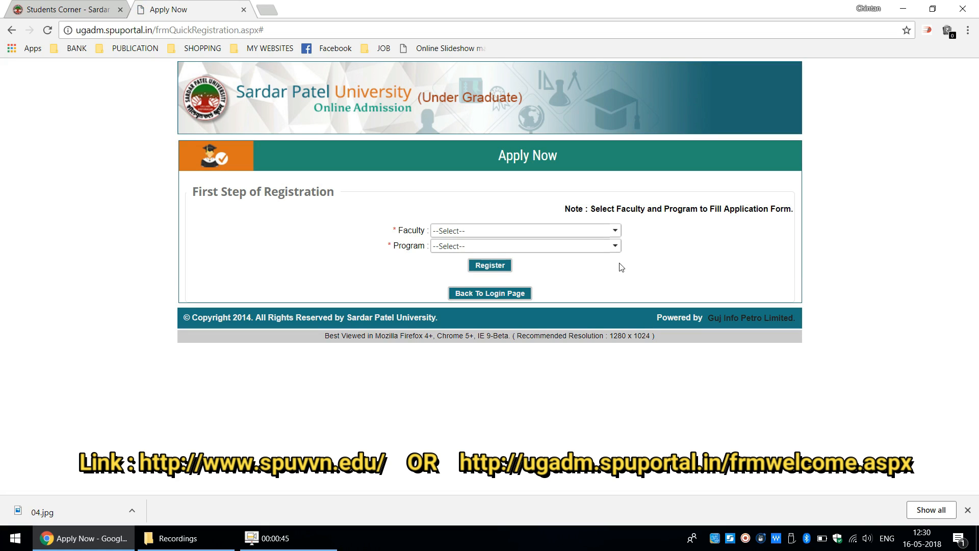
- Register for the Bachelor of Science program in the Science faculty
click(614, 235)
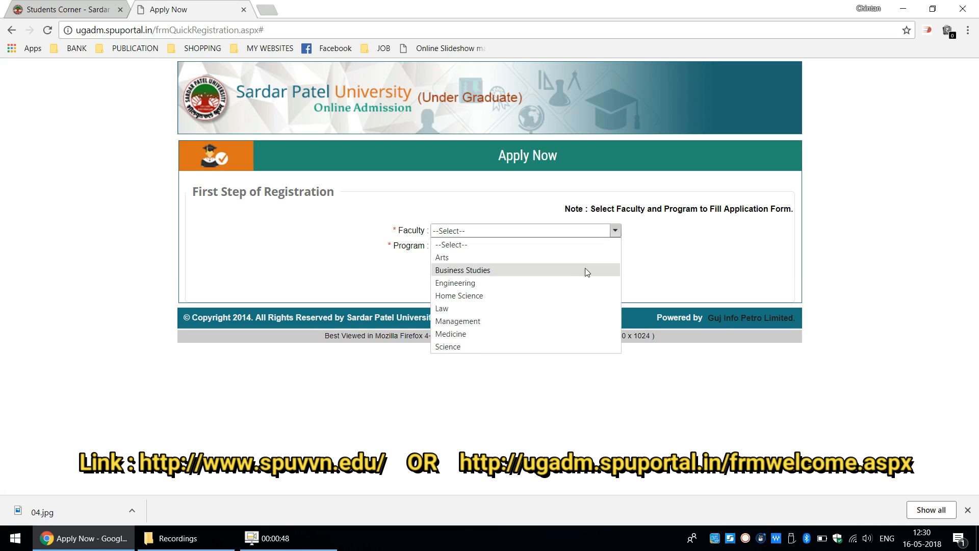
click(554, 350)
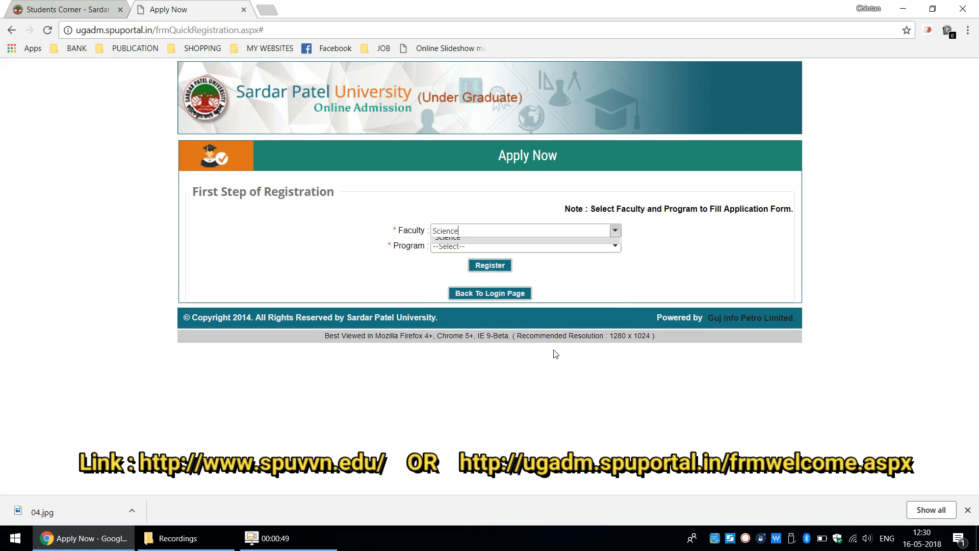
click(582, 247)
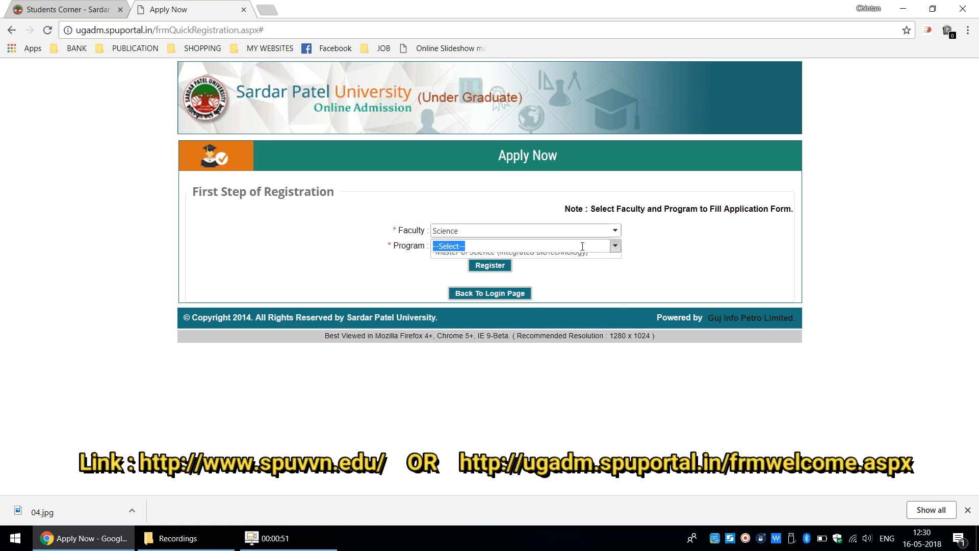
click(560, 313)
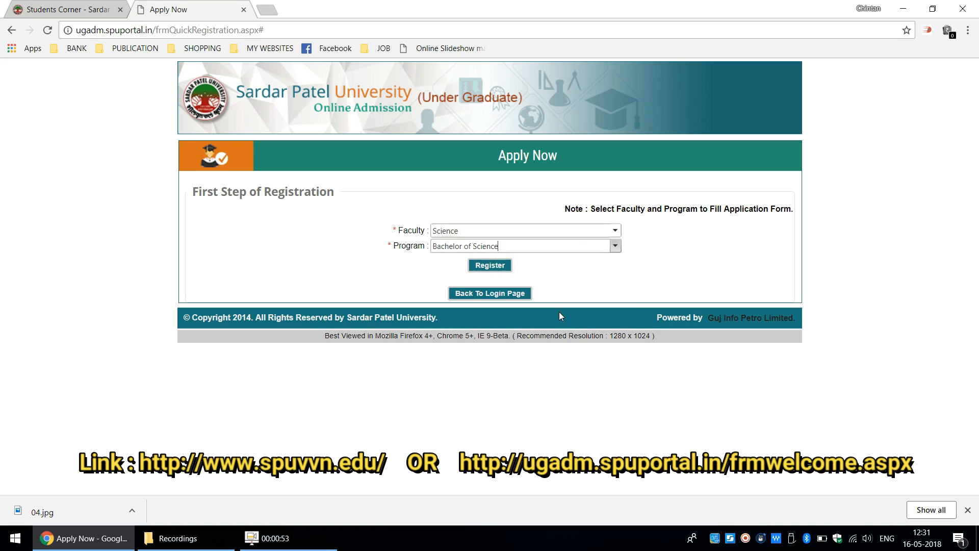
click(492, 264)
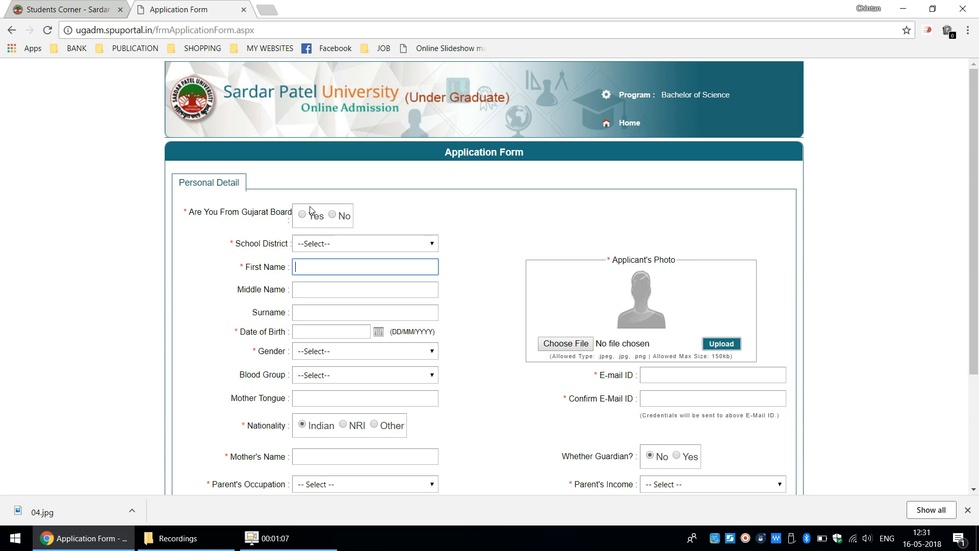
- Mark the applicant as from the Gujarat Board and fill in the saved seat number
click(299, 218)
click(301, 216)
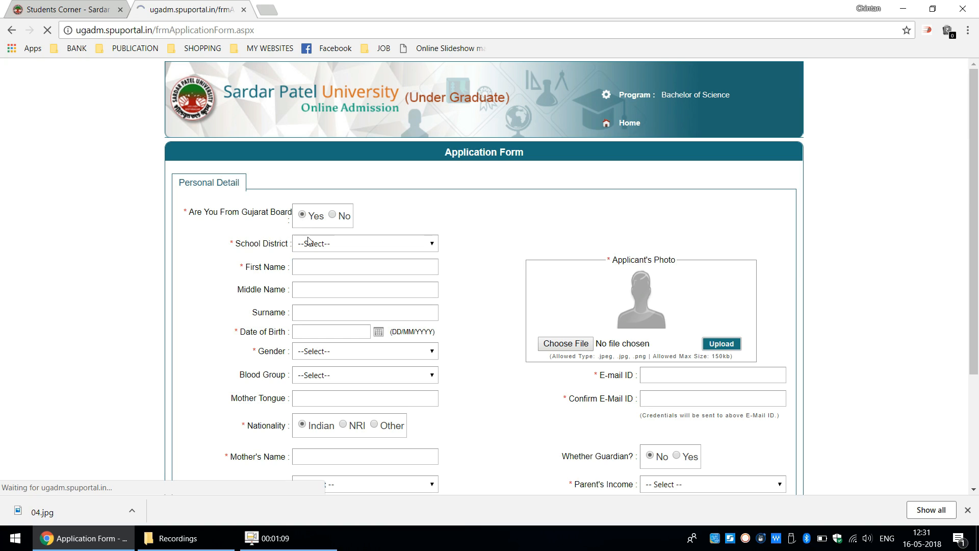
click(309, 243)
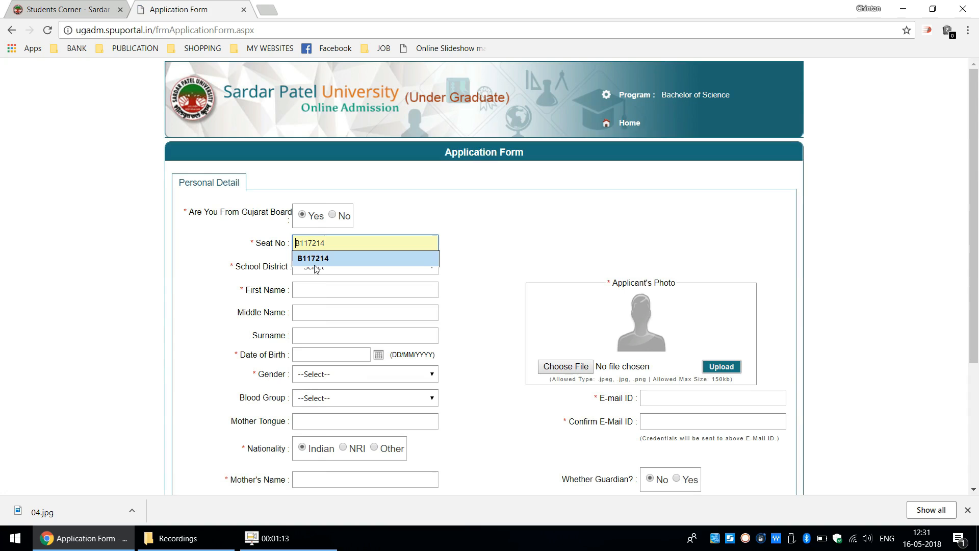
click(315, 259)
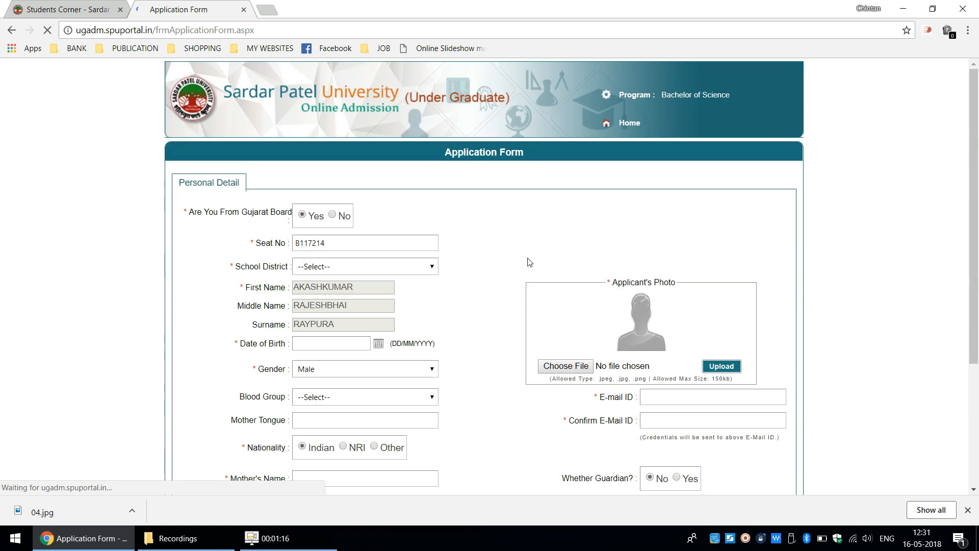
- Set the applicant's school district to Anand
click(408, 268)
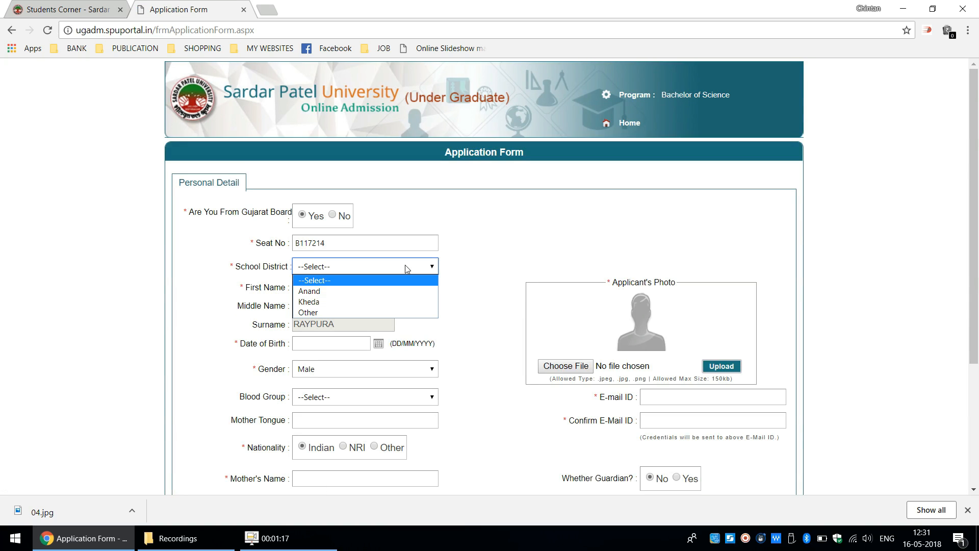
click(401, 290)
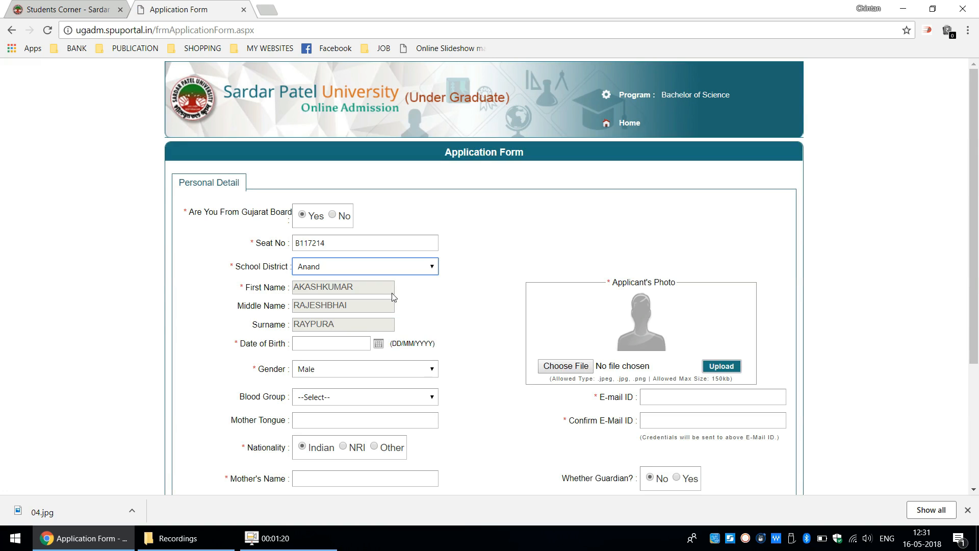
click(398, 264)
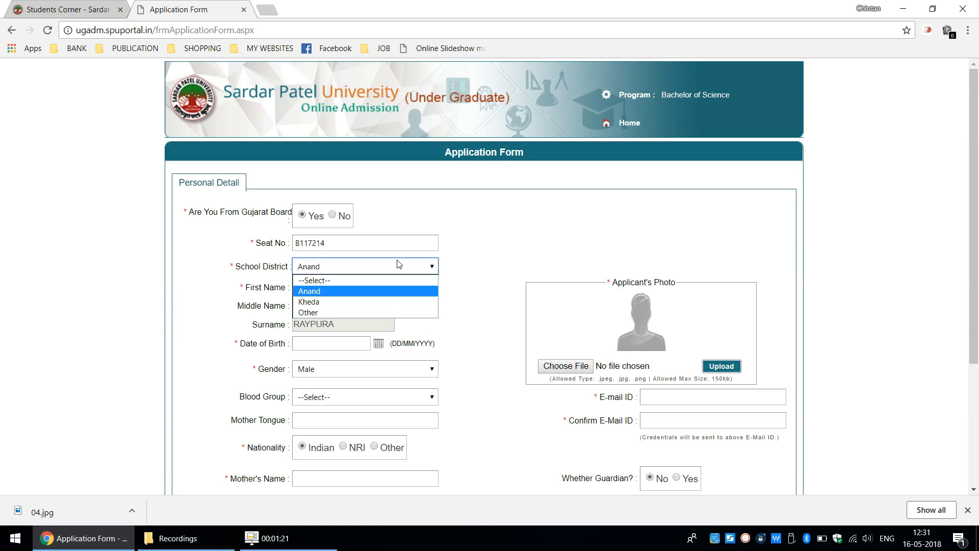
click(399, 264)
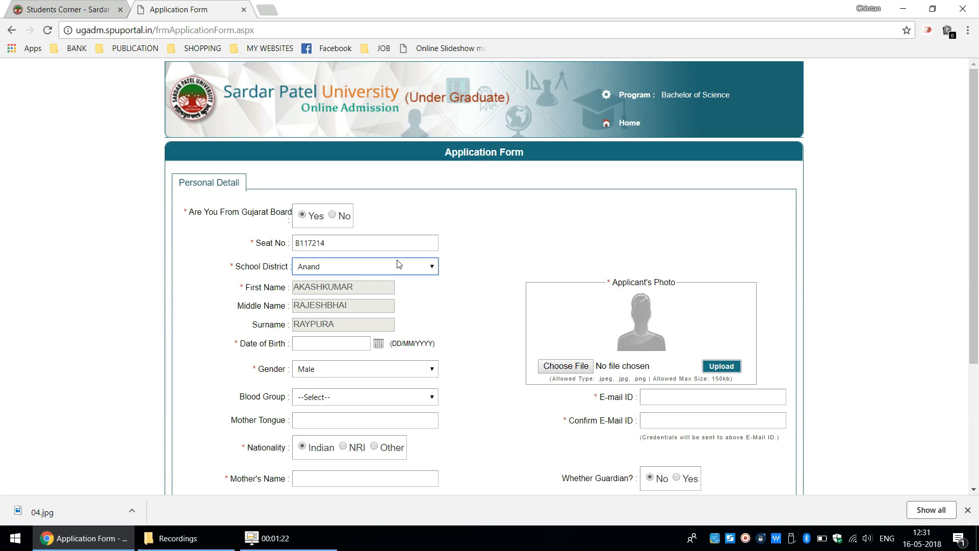
- Enter the applicant's date of birth in the personal details
click(378, 344)
click(357, 344)
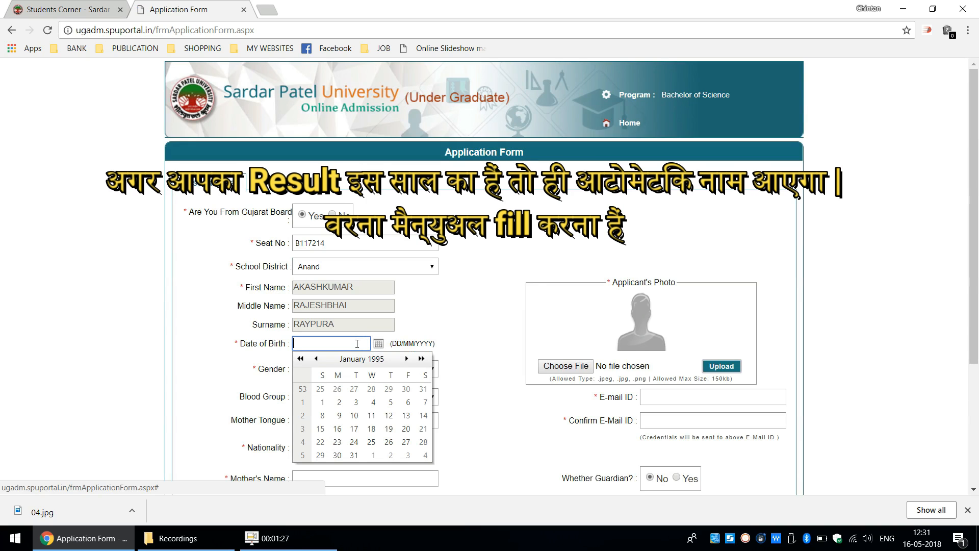
text(0)
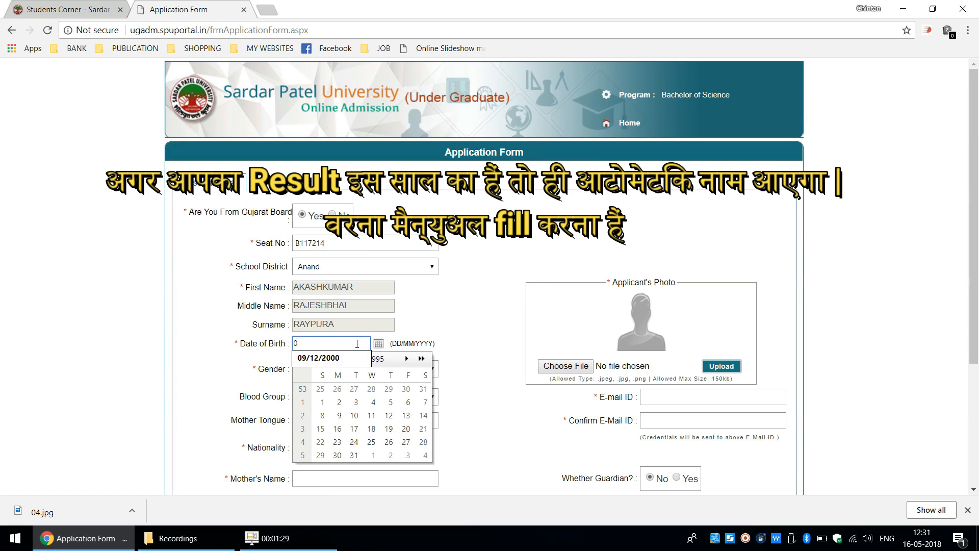
text(9/12/2000)
click(331, 359)
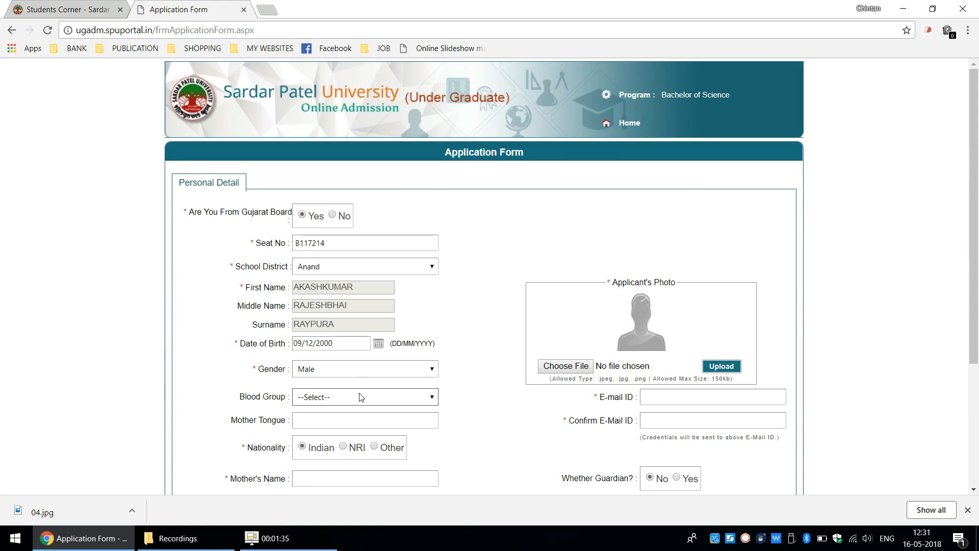
- Enter GUJARATI as the applicant's mother tongue, leaving the blood group unselected
click(361, 396)
click(360, 397)
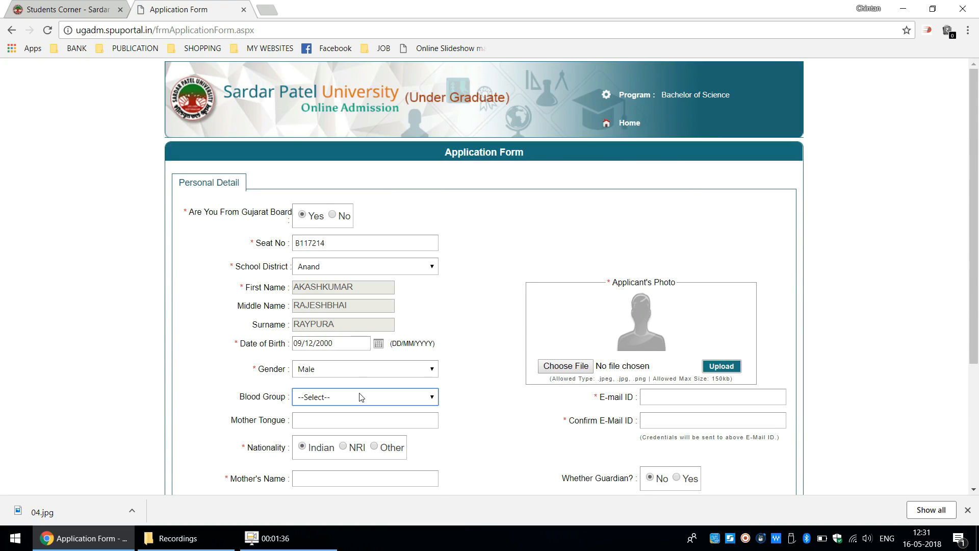
click(349, 419)
text(GUJARATI)
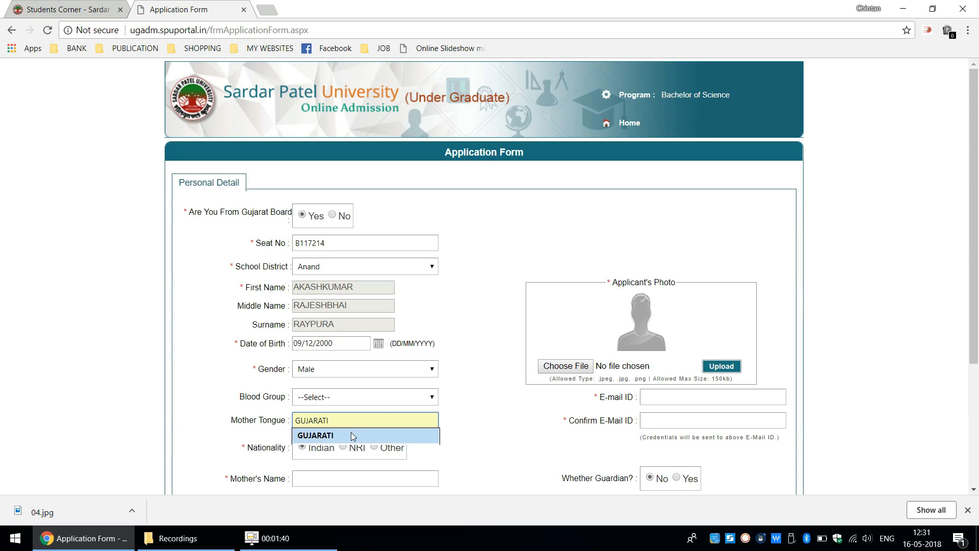
click(351, 434)
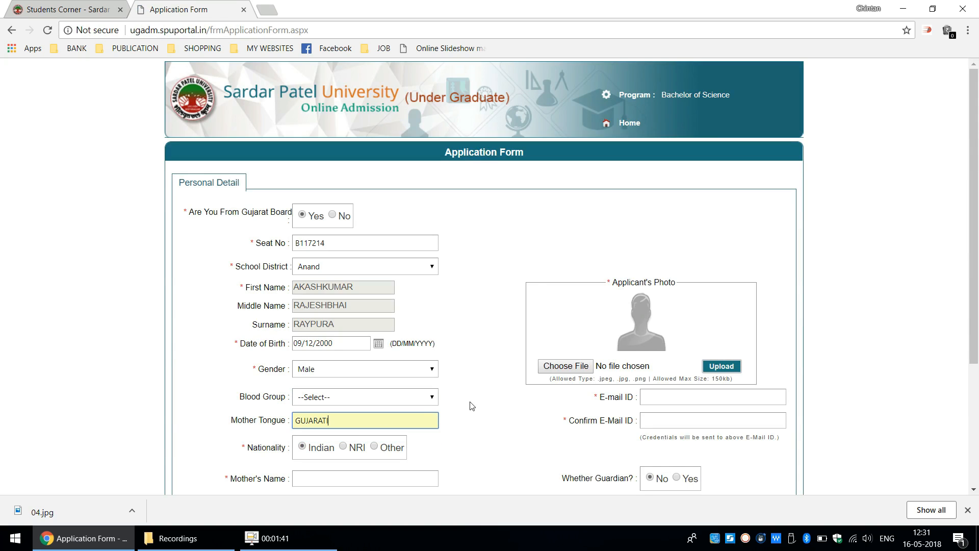
- Fill in the mother's name and set the parent's occupation to Agriculture
drag(974, 229, 974, 335)
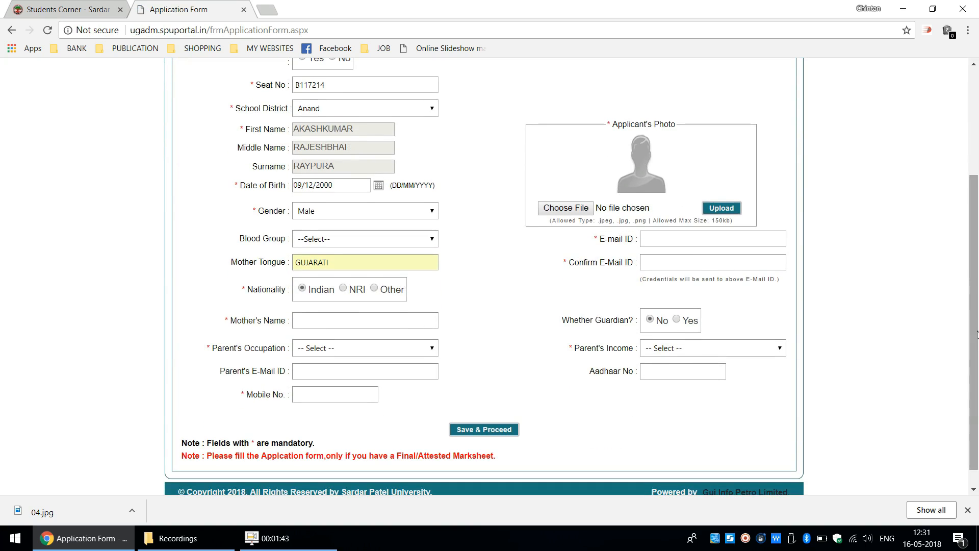
click(386, 322)
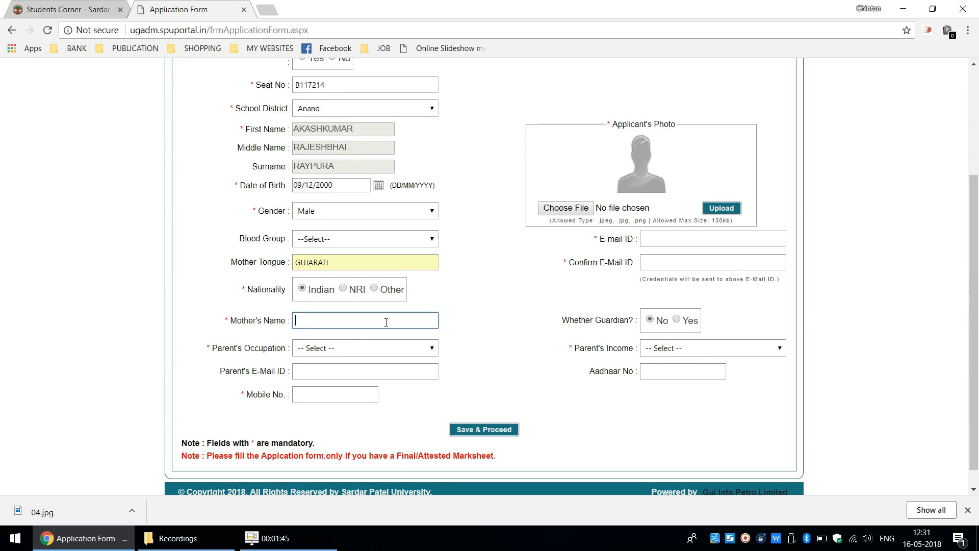
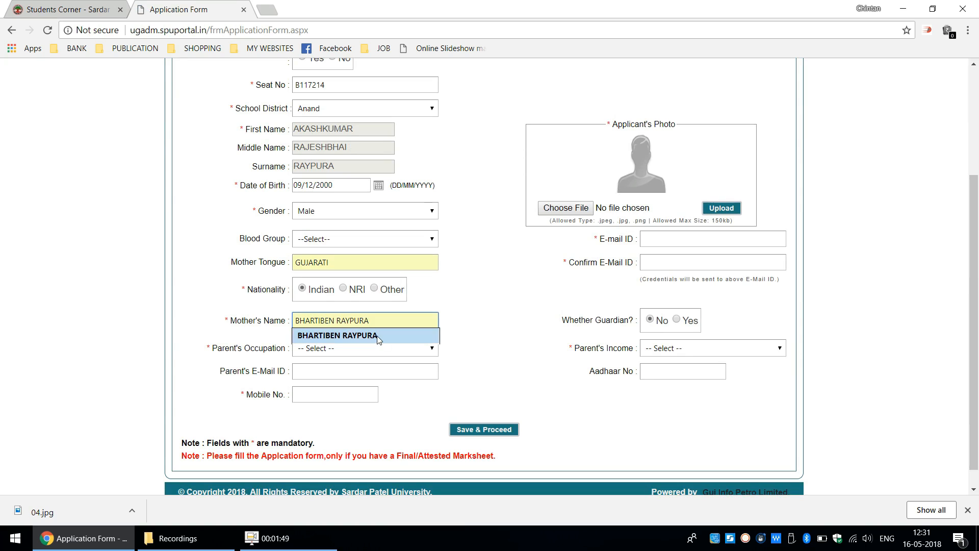
click(379, 335)
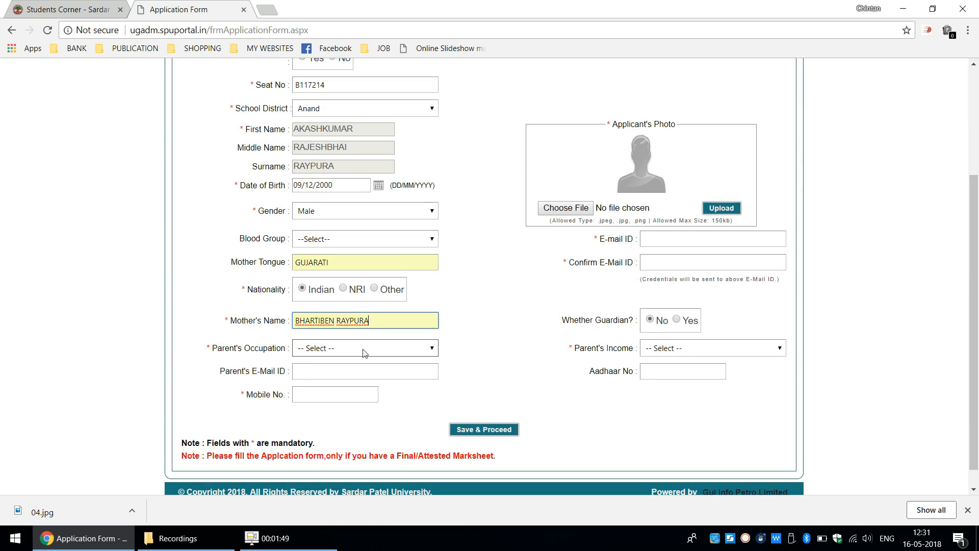
click(365, 353)
click(362, 372)
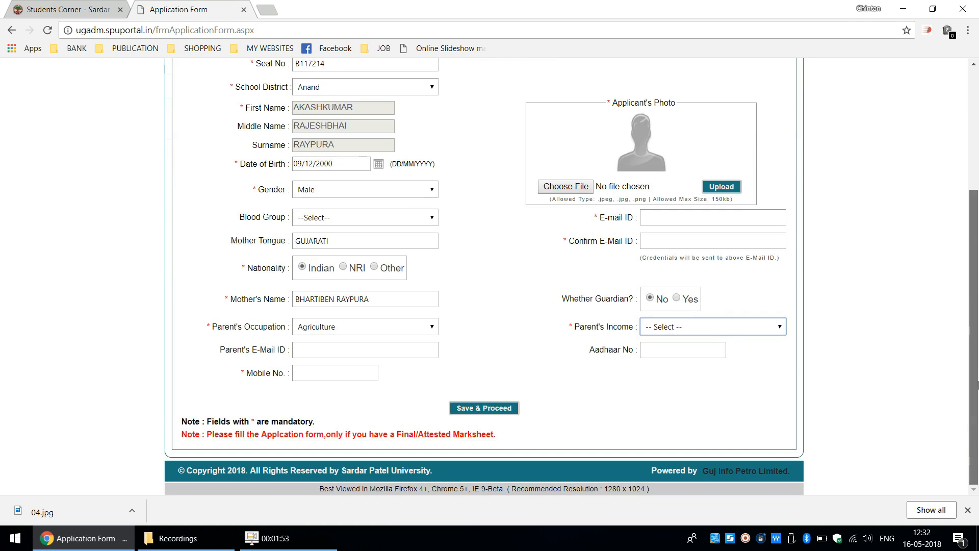
- Enter the applicant's mobile number in the personal details
click(362, 374)
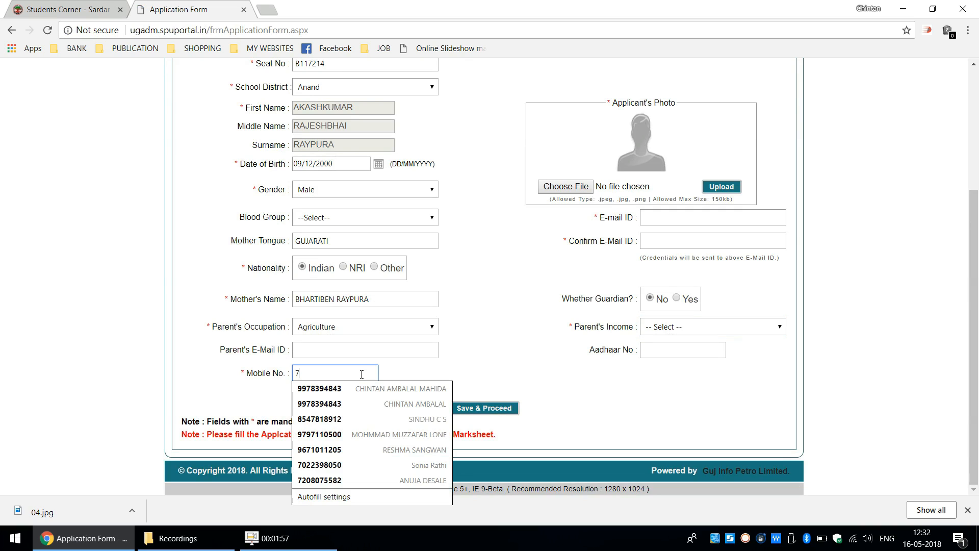
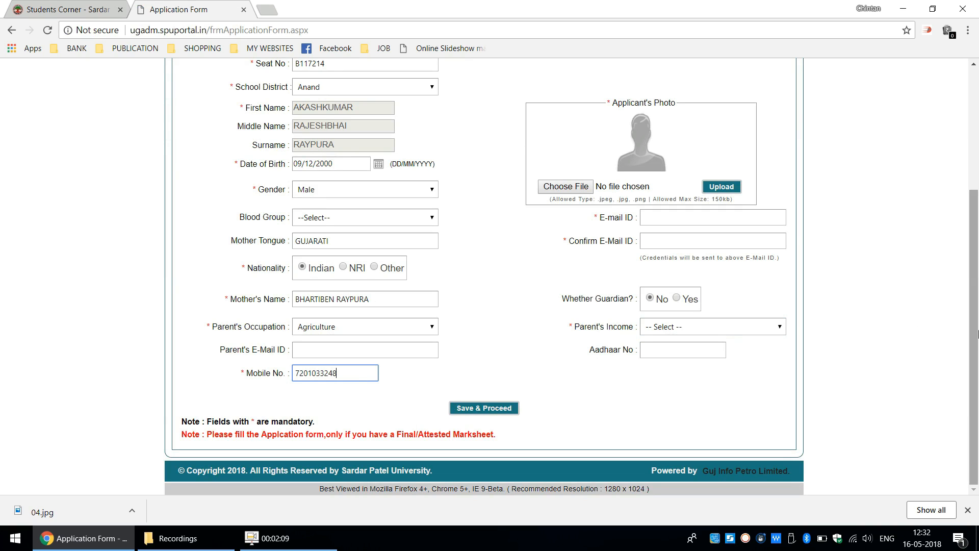
- Upload the image 04.jpg from the Downloads folder as the applicant's photo
scroll(833, 344, up, 3)
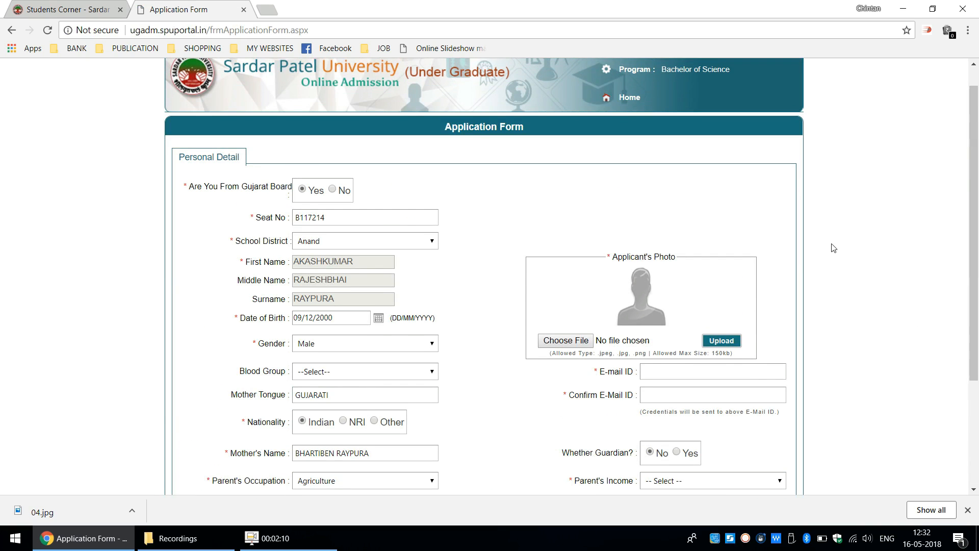
click(554, 341)
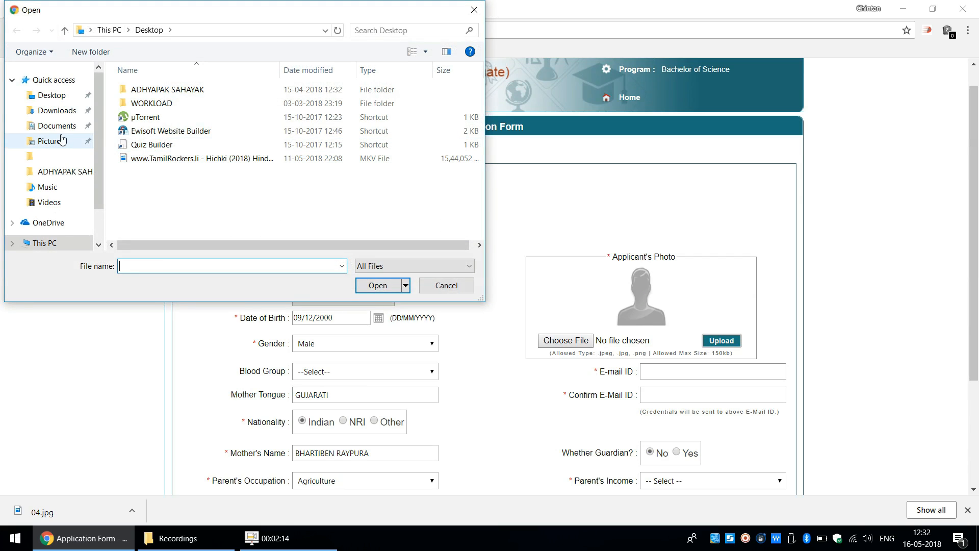
click(56, 112)
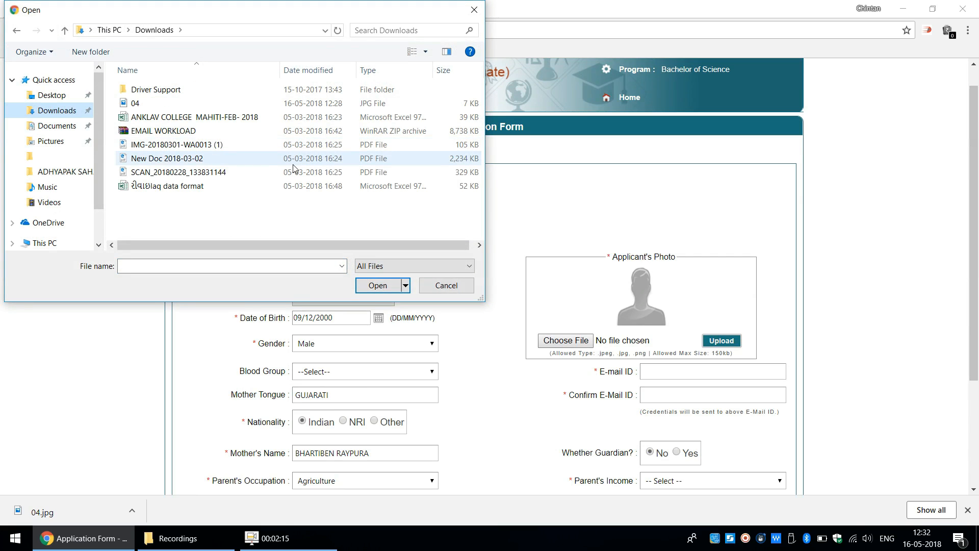
double_click(260, 103)
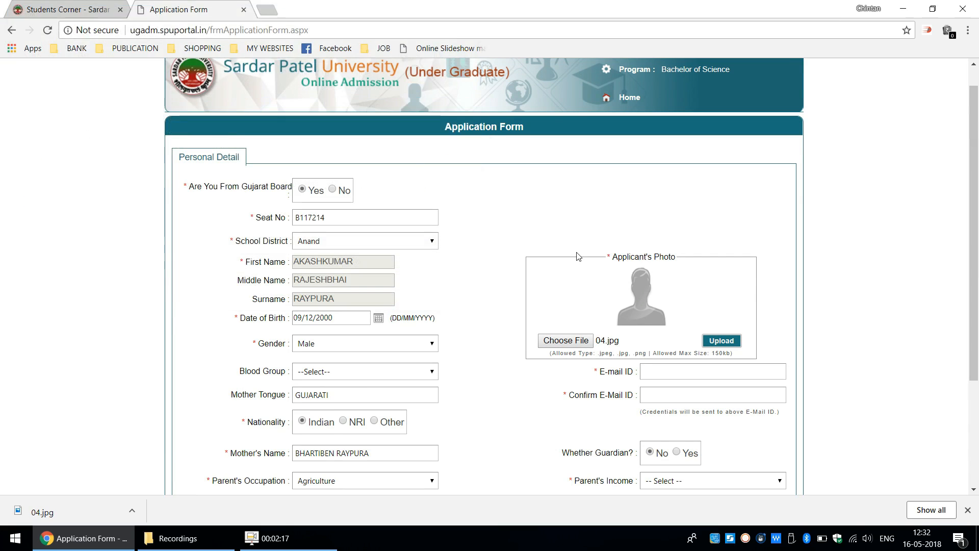
click(736, 344)
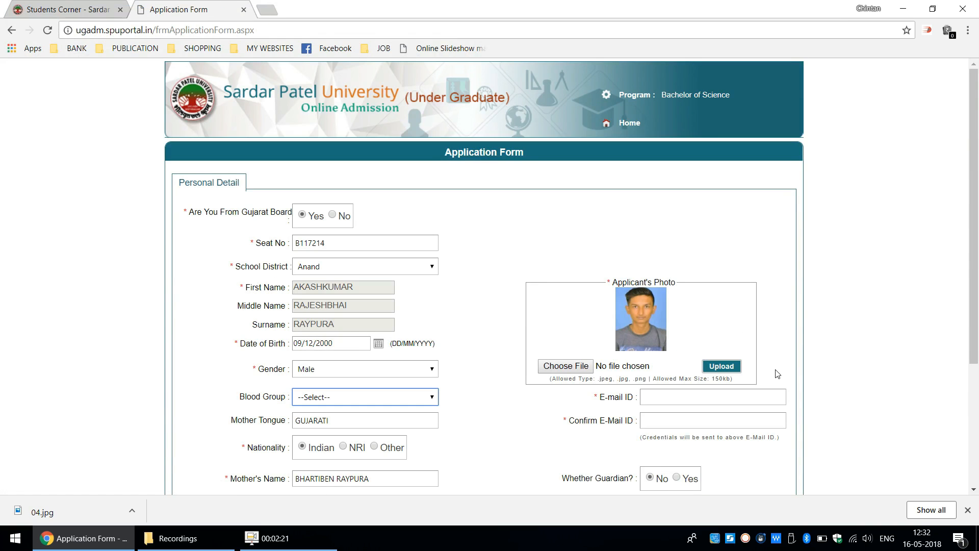
scroll(976, 284, down, 2)
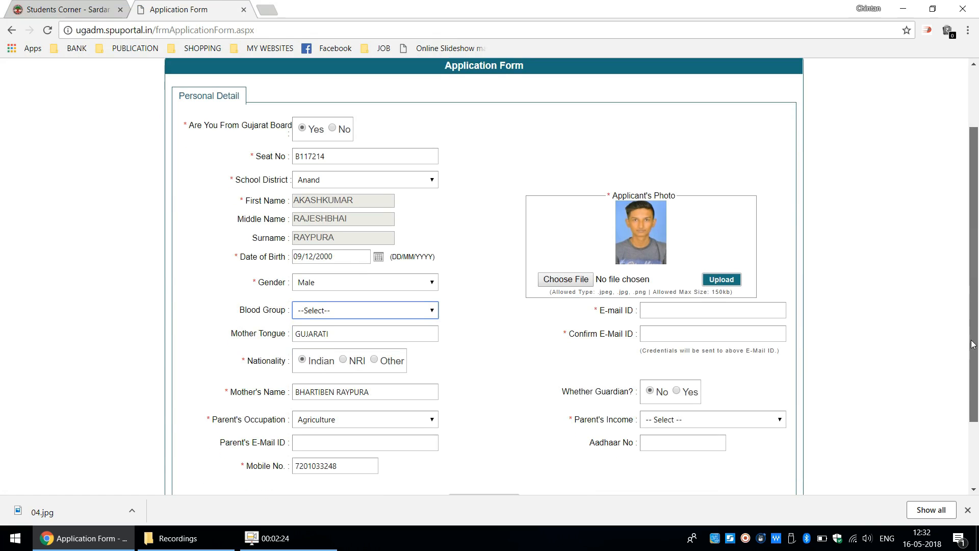
- Enter the applicant's e-mail address in both the E-mail ID and Confirm E-Mail ID fields
click(696, 309)
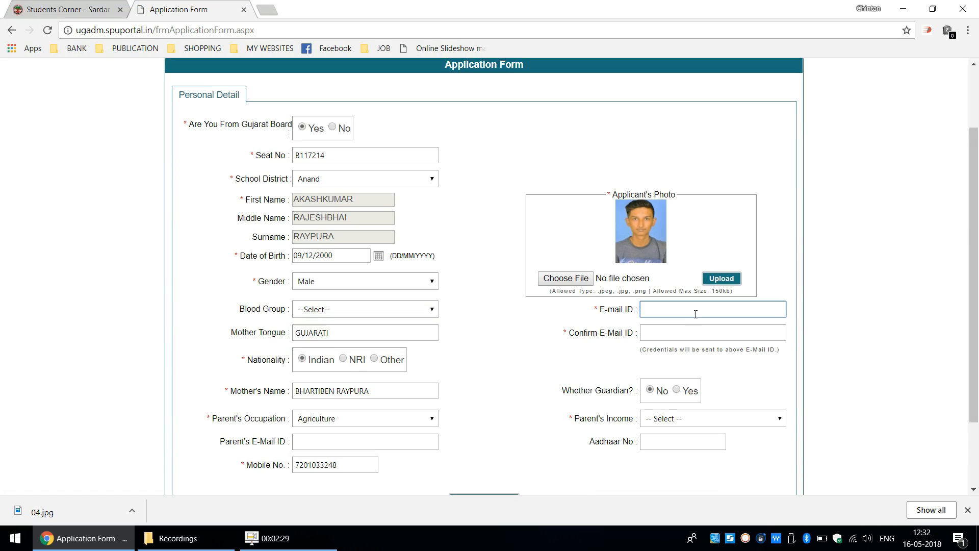
text(prite)
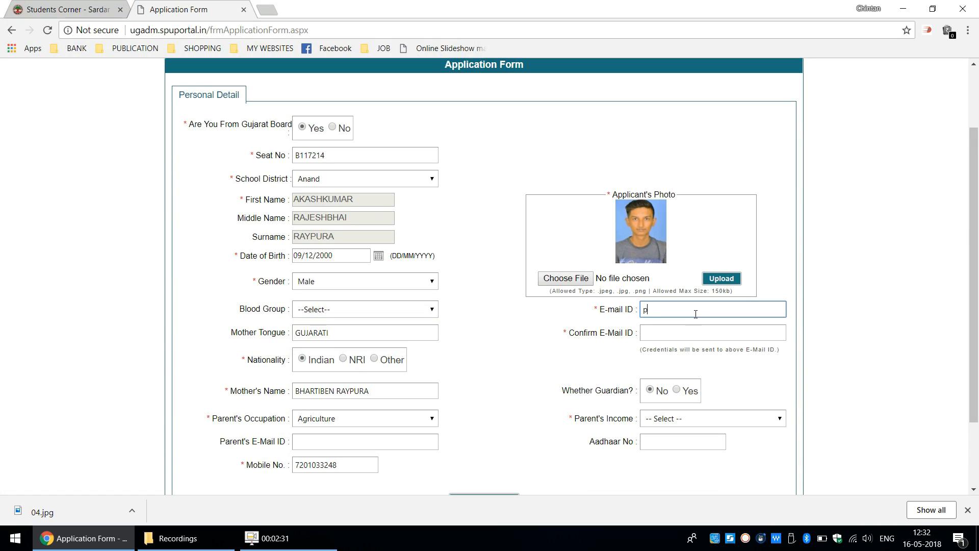
text(sh)
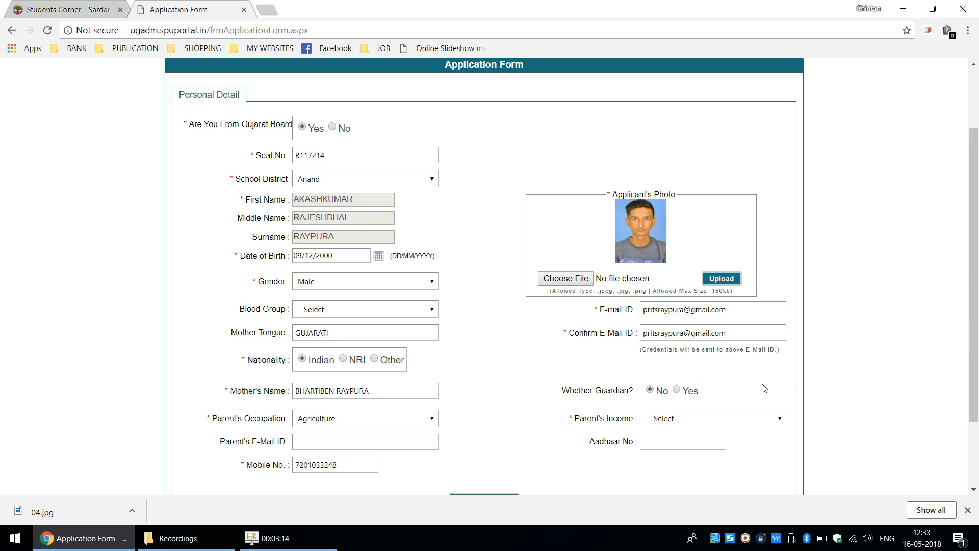
click(656, 333)
- Set the parent's income to Less than 2 Lakhs and fill in the applicant's Aadhaar number
click(692, 420)
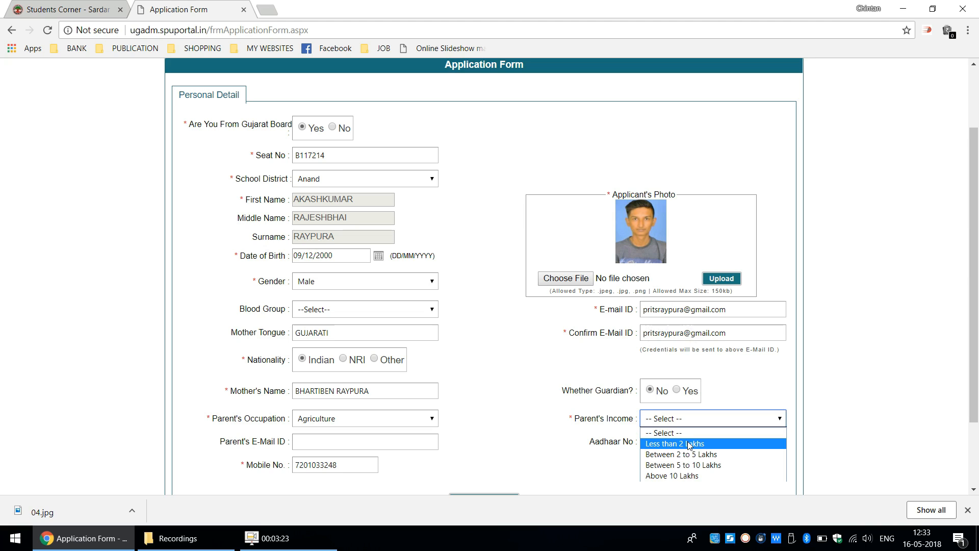
click(689, 444)
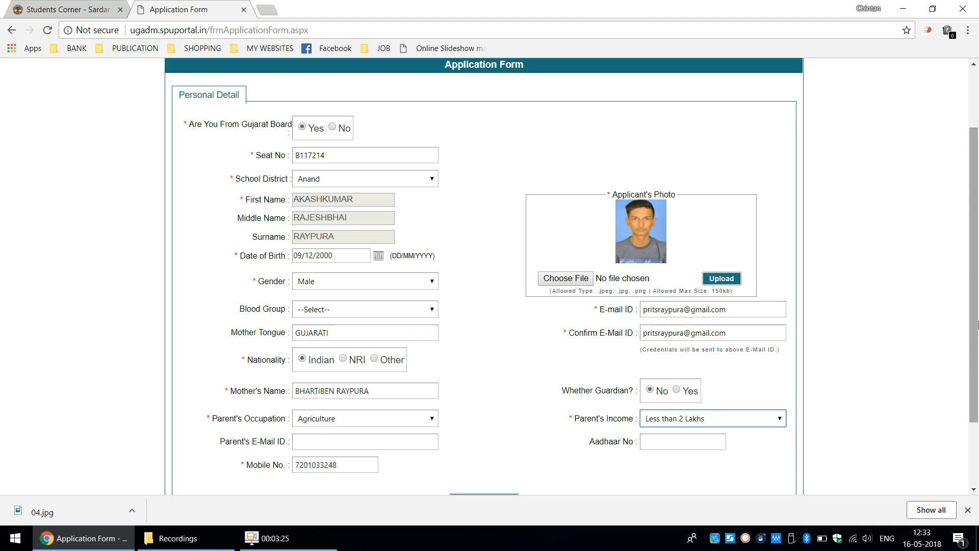
drag(976, 329, 977, 392)
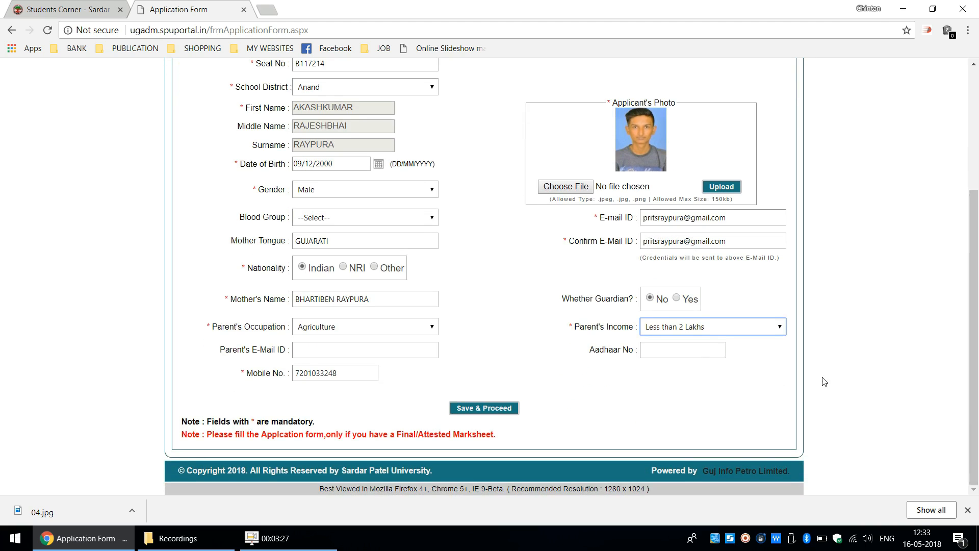
click(677, 353)
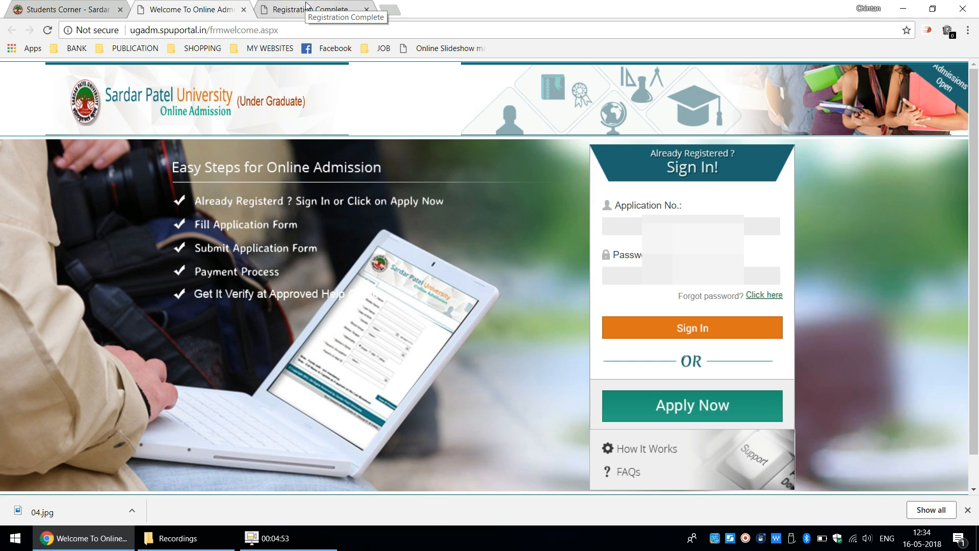
- Copy the application number from the Registration Complete page into the sign-in form on the admission welcome page
click(307, 5)
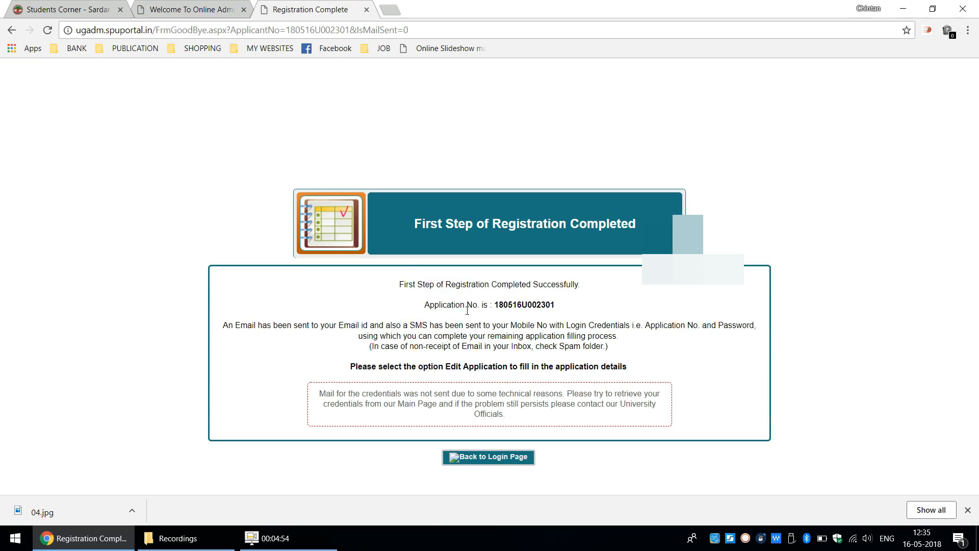
double_click(520, 307)
key(ctrl+c)
click(247, 14)
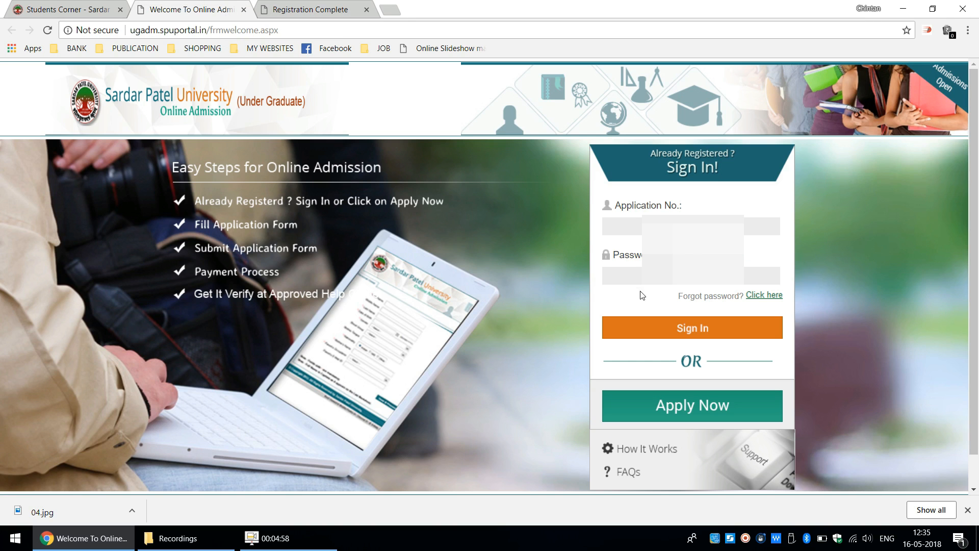
click(633, 226)
key(ctrl+v)
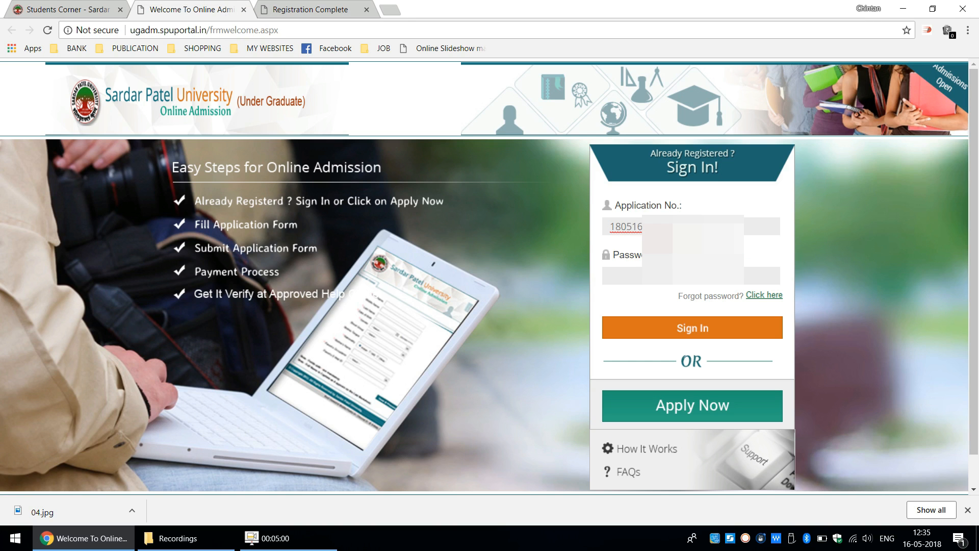
- Enter the account password and sign in to the applicant's account
key(Tab)
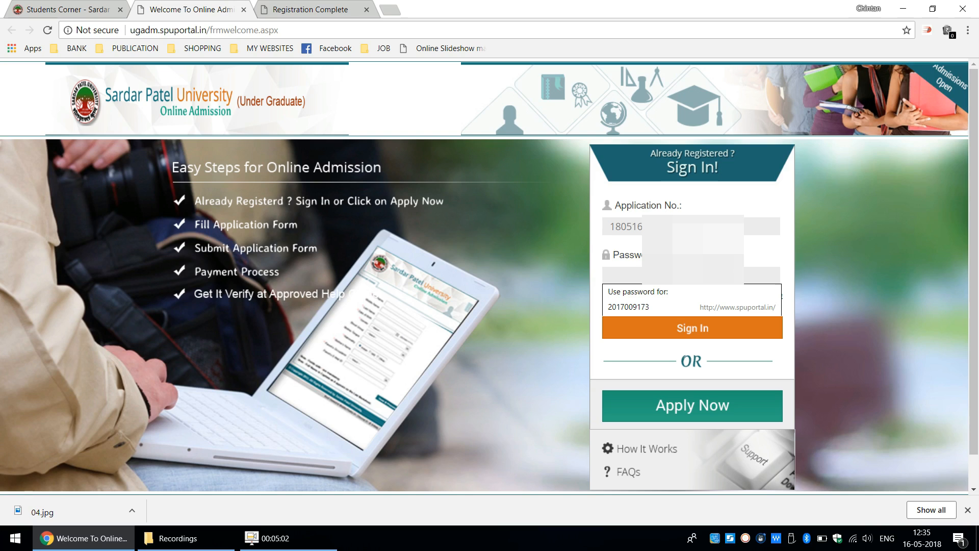
text(1)
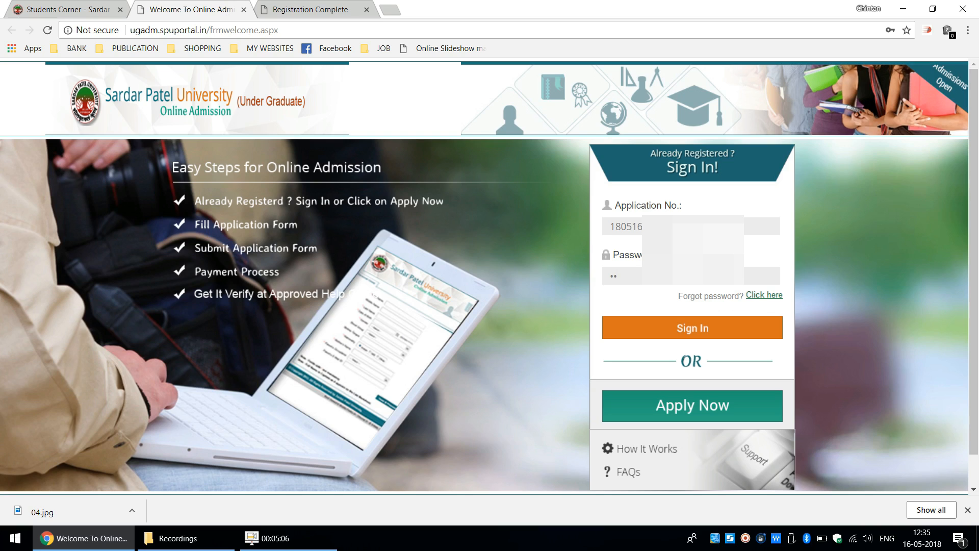
text(23456)
click(713, 327)
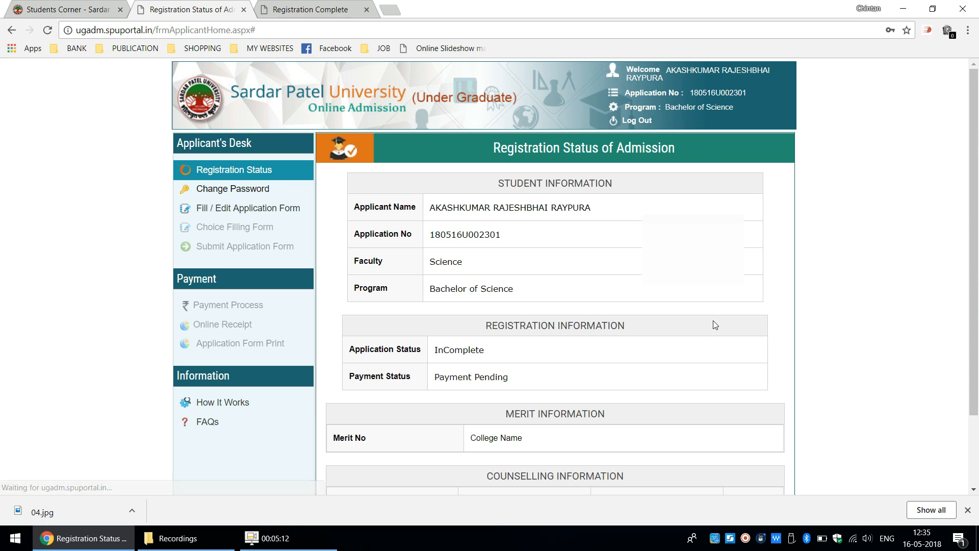
click(838, 143)
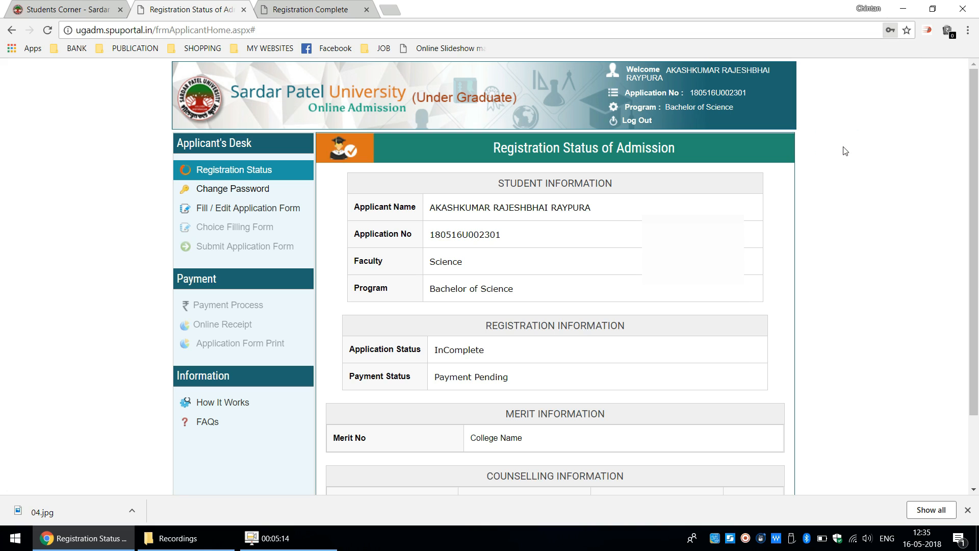
- Open the application form for filling and editing, and save the personal details to proceed to the criteria details
drag(977, 227, 969, 200)
click(236, 210)
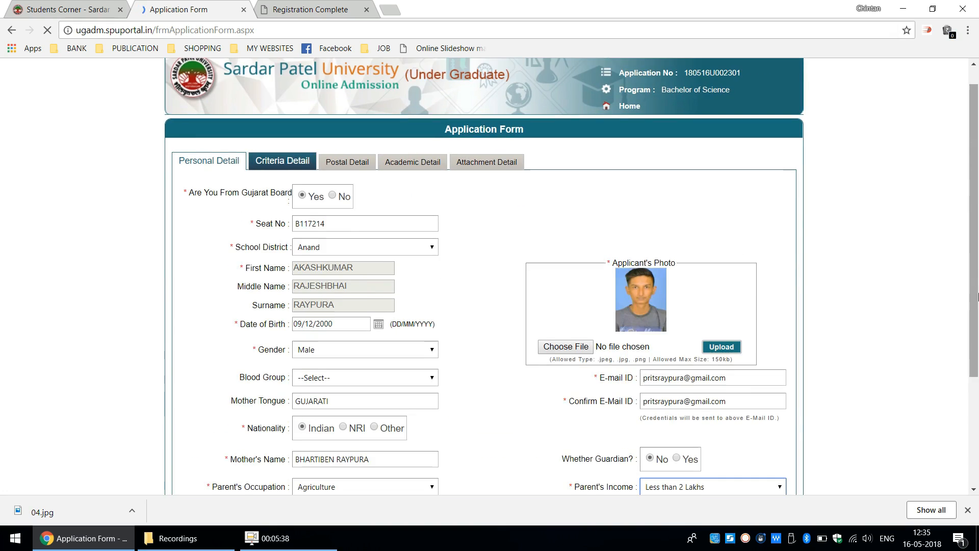
drag(977, 320, 978, 428)
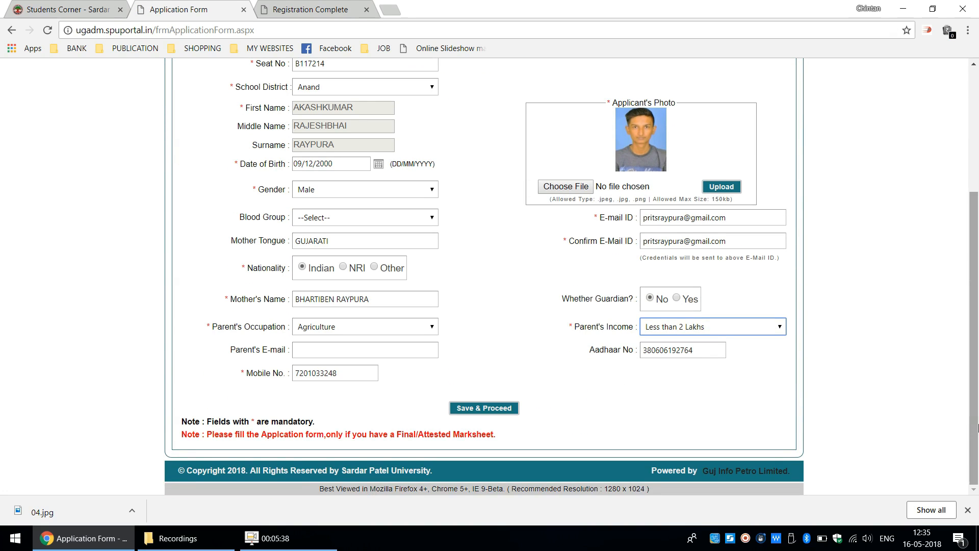
click(508, 408)
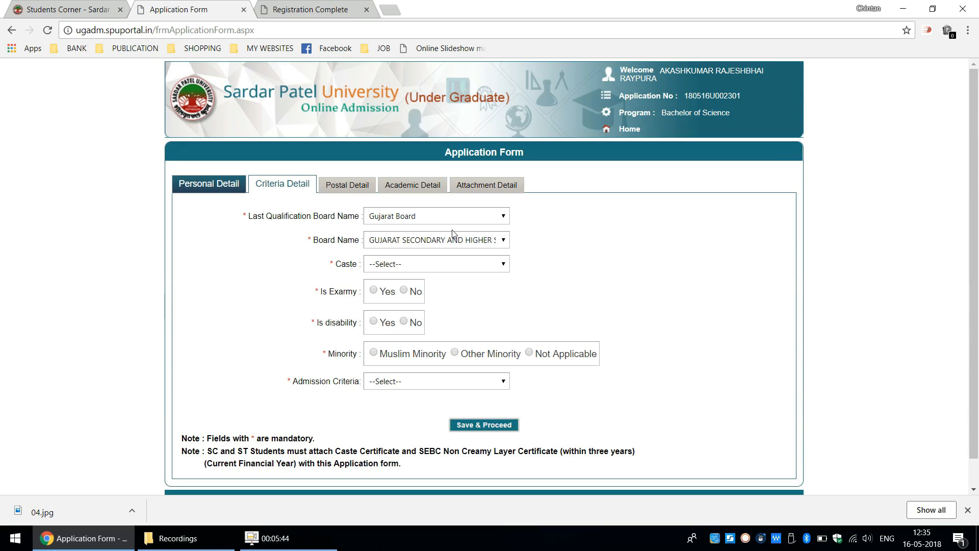
- Set the caste to SEBC and answer No to both the ex-army and disability questions
click(449, 266)
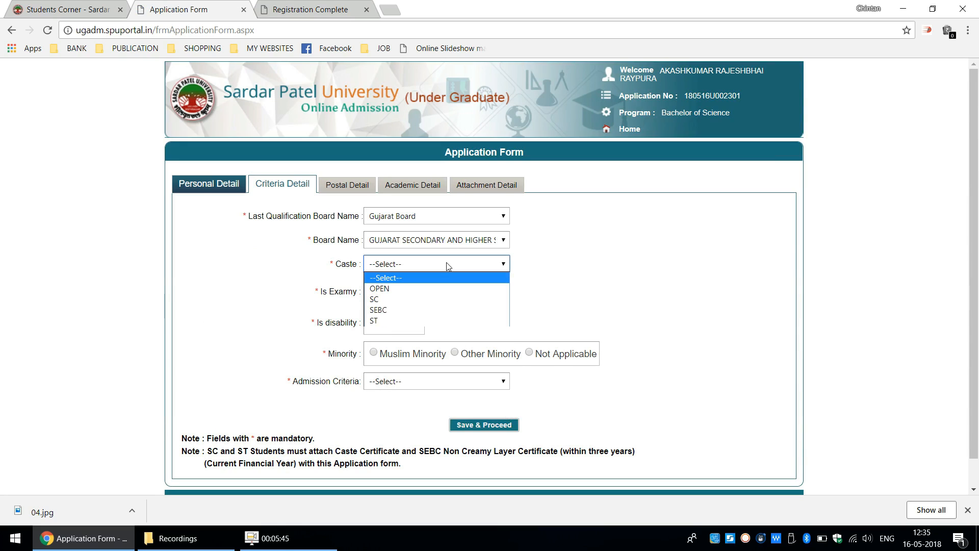
click(436, 310)
click(406, 291)
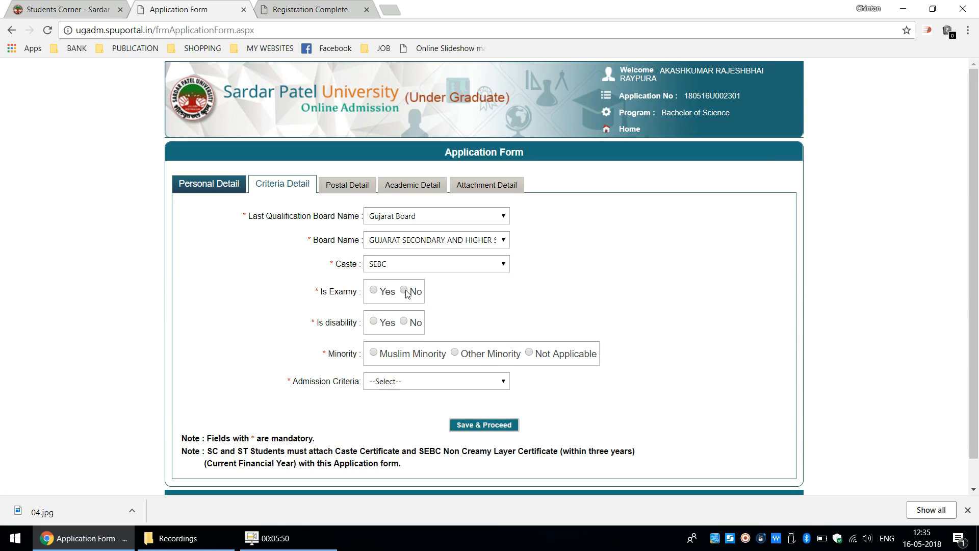
click(407, 322)
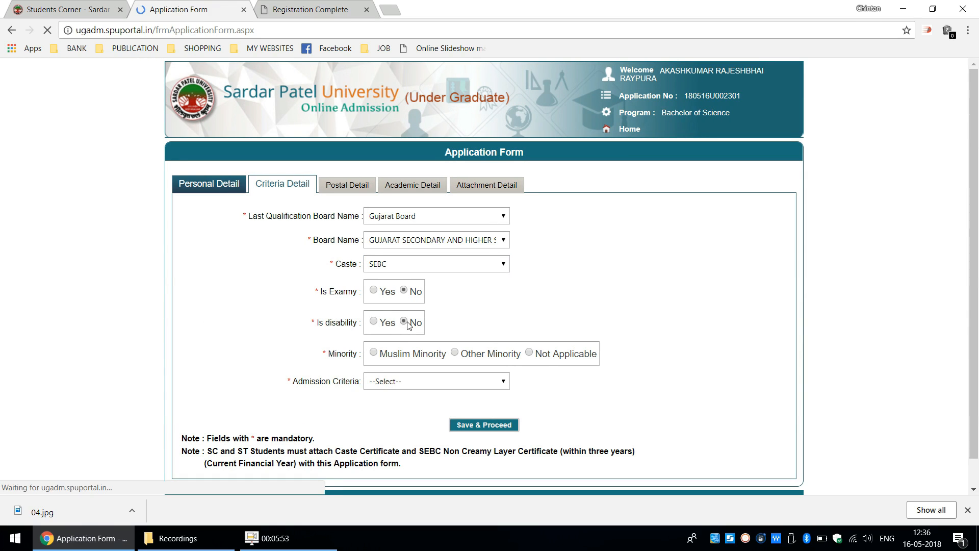
- Set the minority to Not Applicable and the admission criteria to 12th HSC, and save the criteria details
click(532, 355)
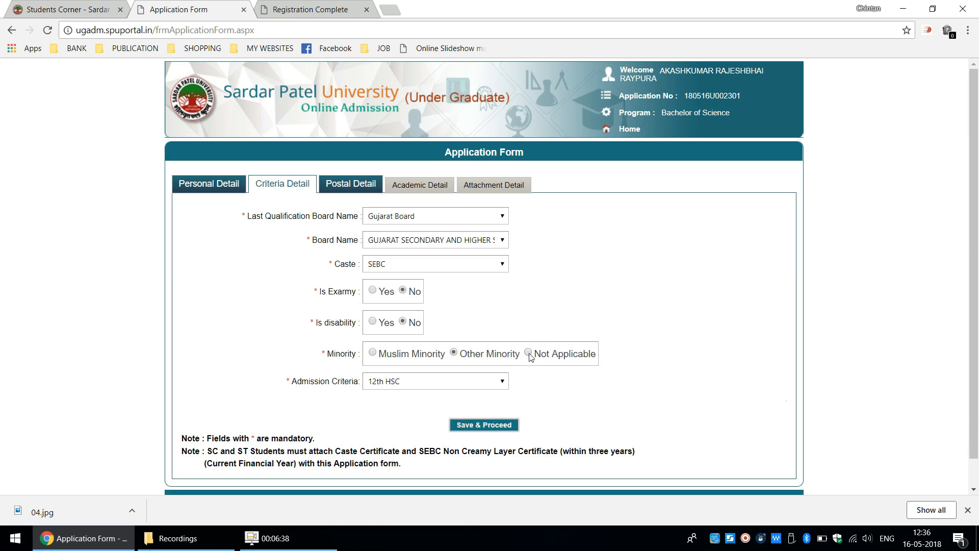
click(534, 357)
click(488, 425)
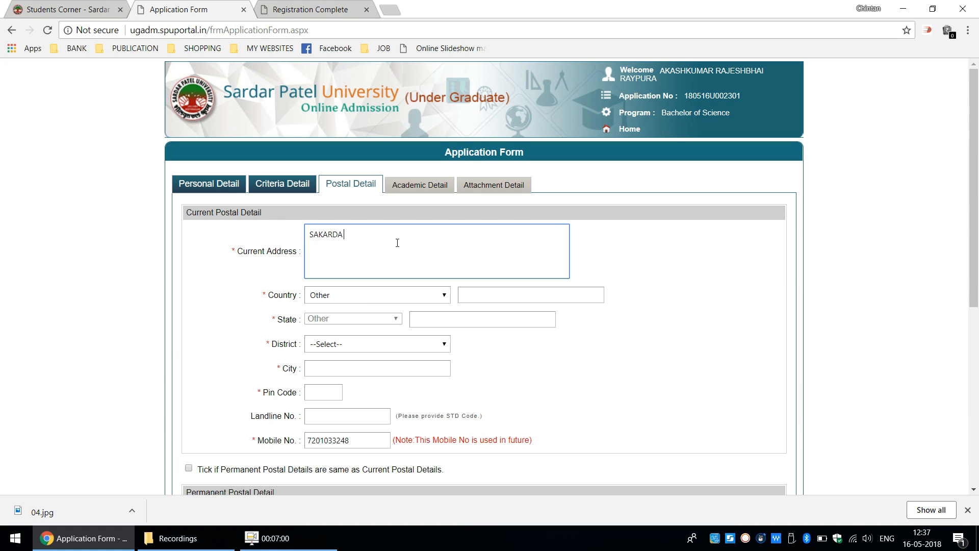
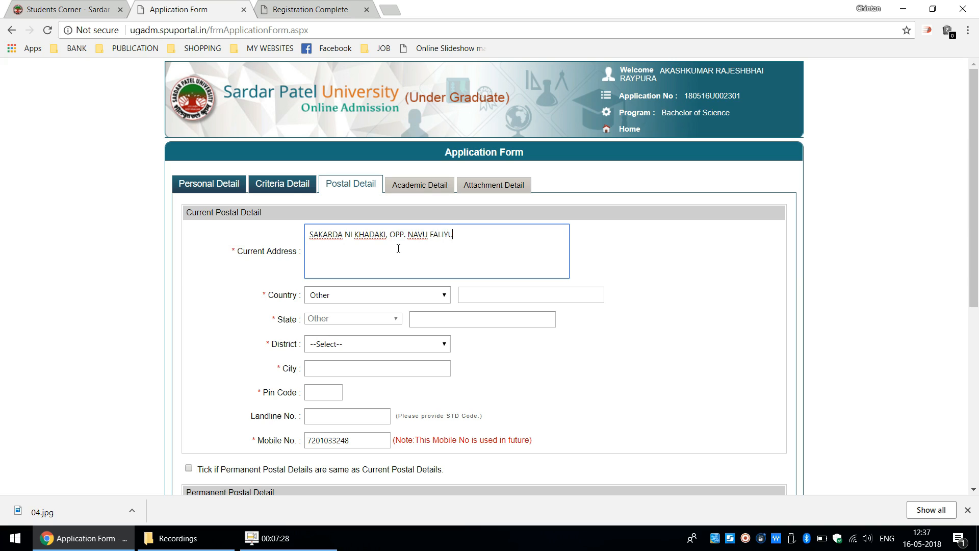
- Set the current address's country to India, state to Gujarat and district to Anand
click(369, 295)
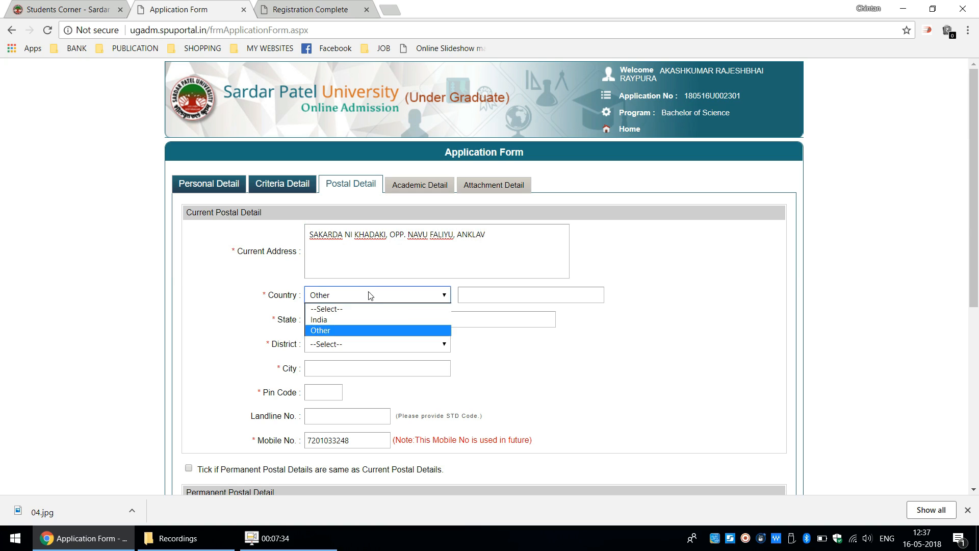
click(369, 321)
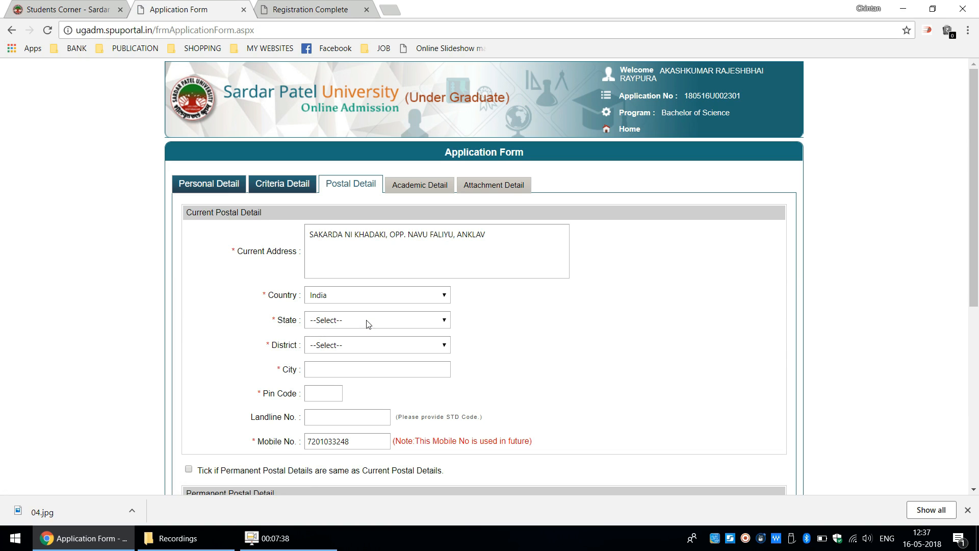
click(369, 323)
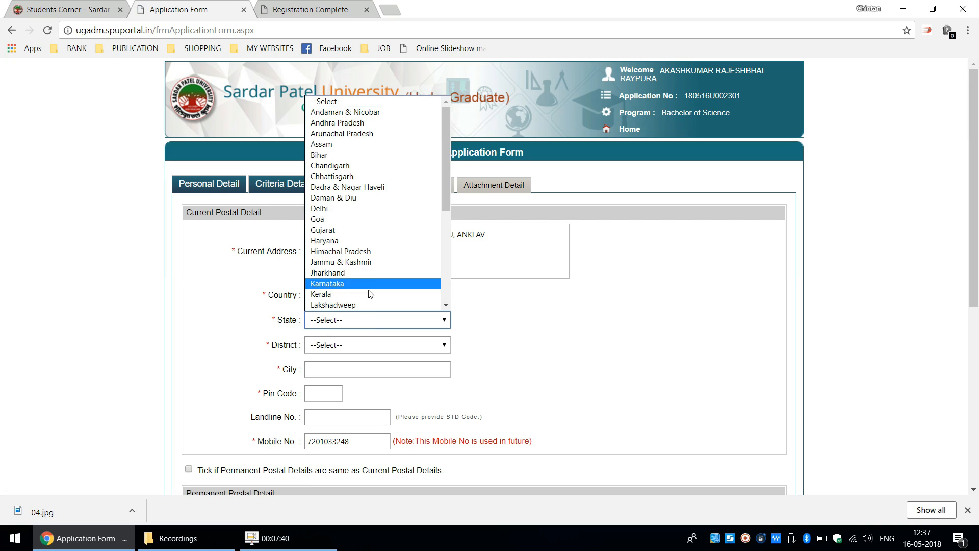
click(370, 235)
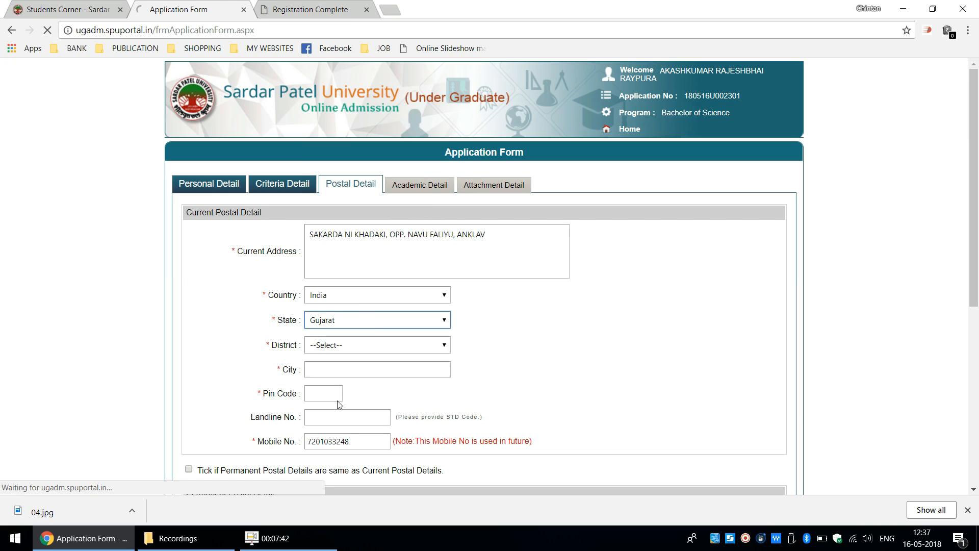
click(351, 349)
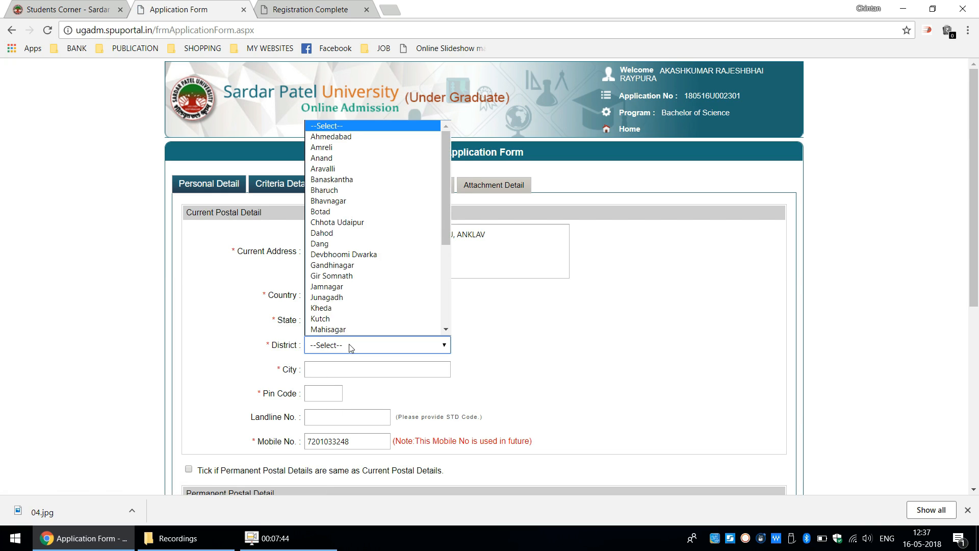
scroll(361, 197, down, 1)
click(377, 151)
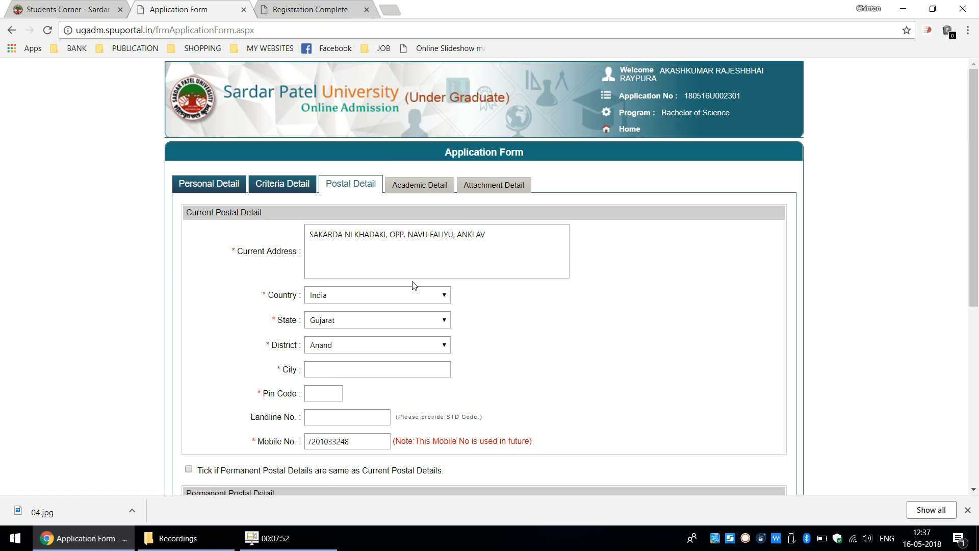
- Fill in the city and postal pin code of the applicant's current address
click(337, 375)
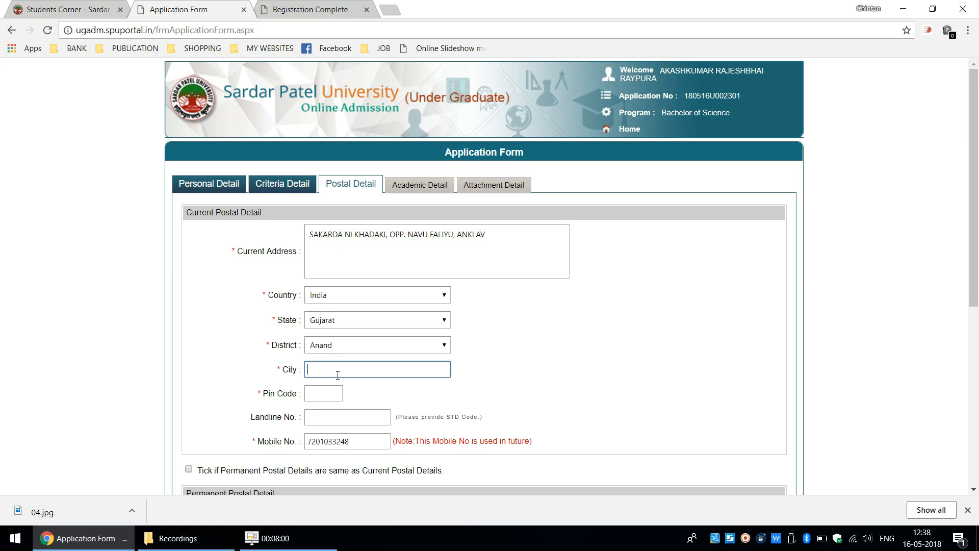
text(ANKLAV)
click(502, 372)
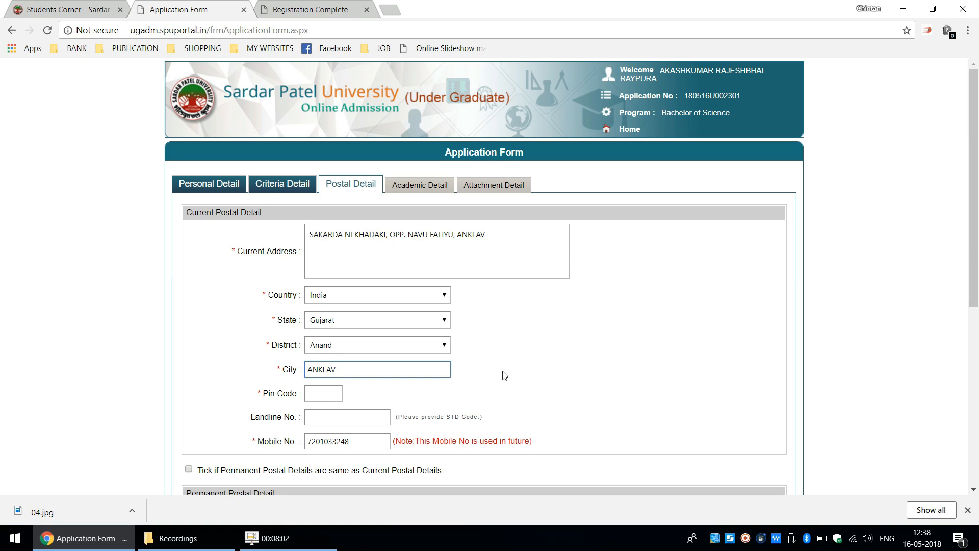
click(330, 389)
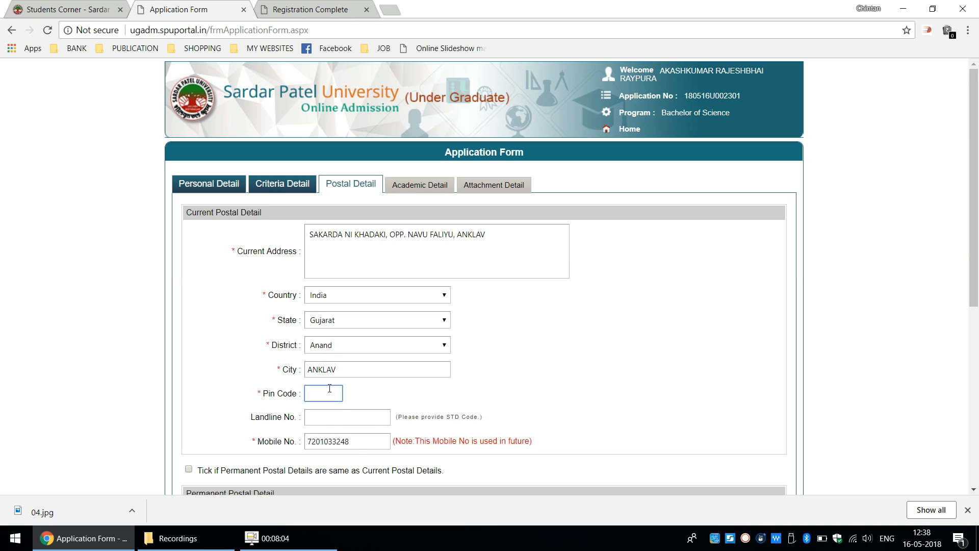
text(388510)
click(601, 372)
click(367, 415)
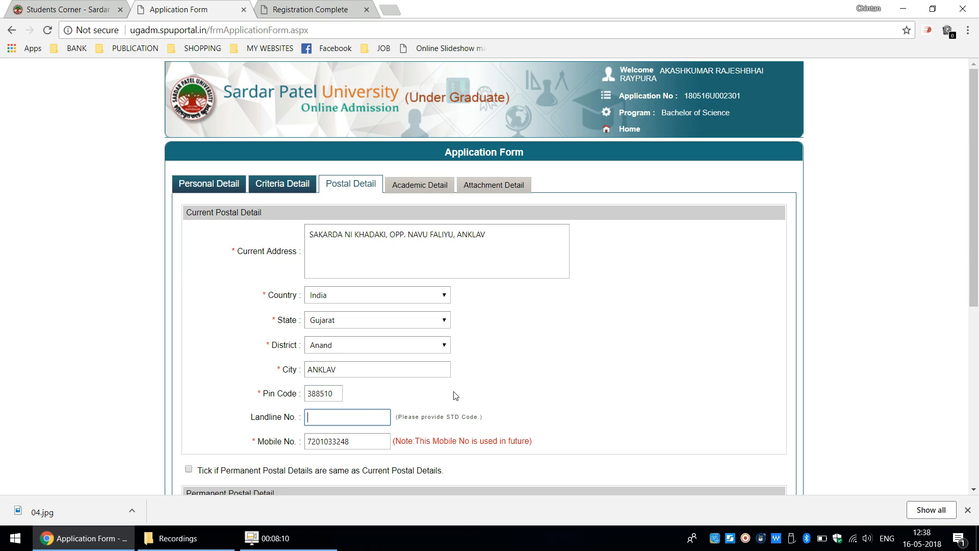
drag(306, 443, 331, 448)
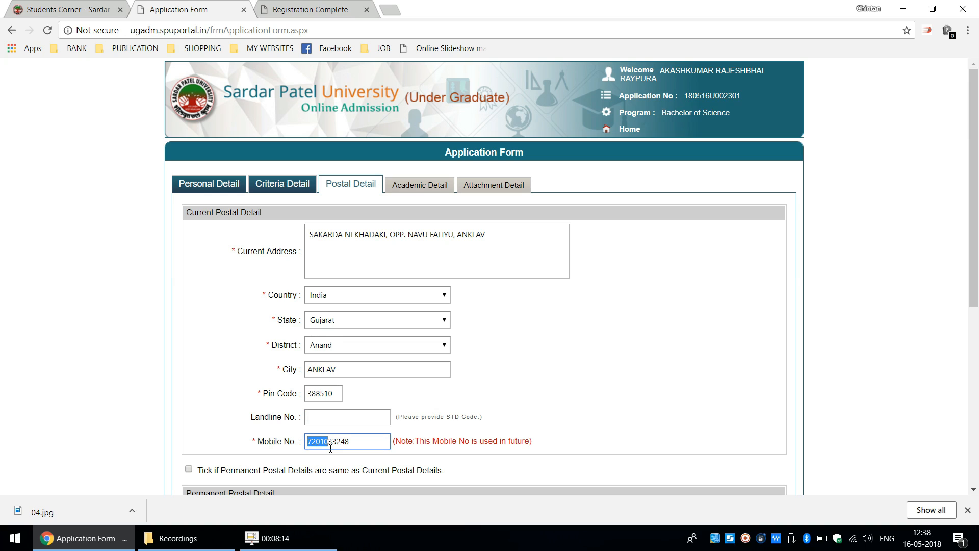
click(586, 387)
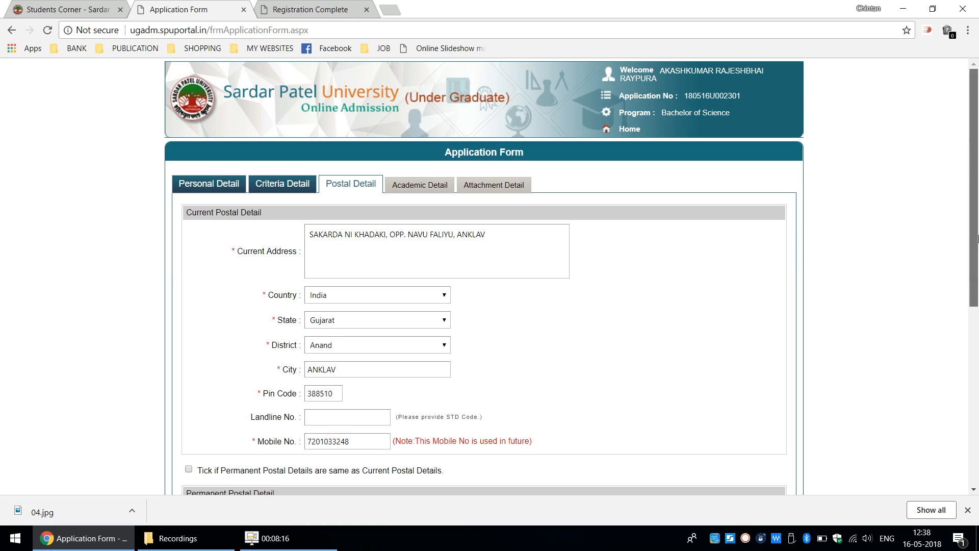
drag(977, 240, 977, 349)
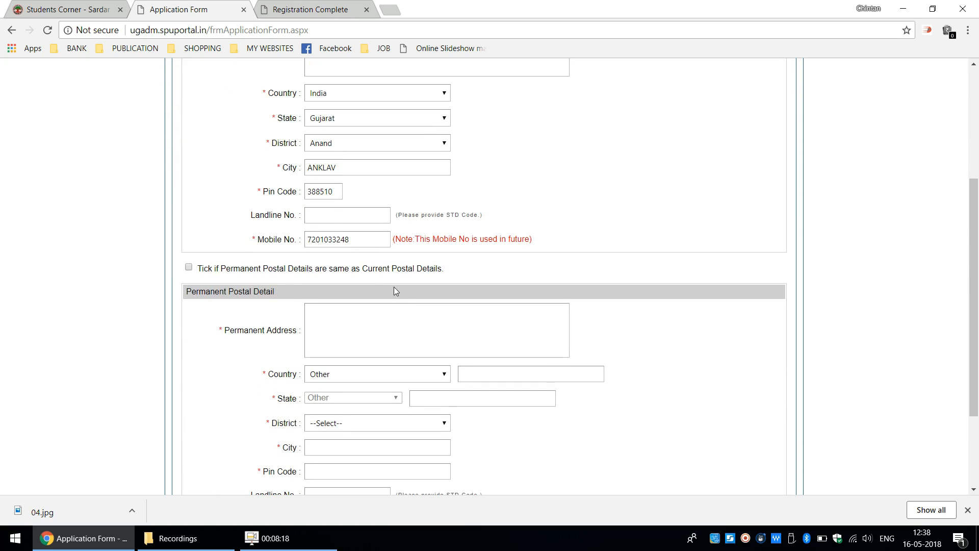
- Mark the permanent postal details as the same as the current postal details and save the postal section
click(189, 266)
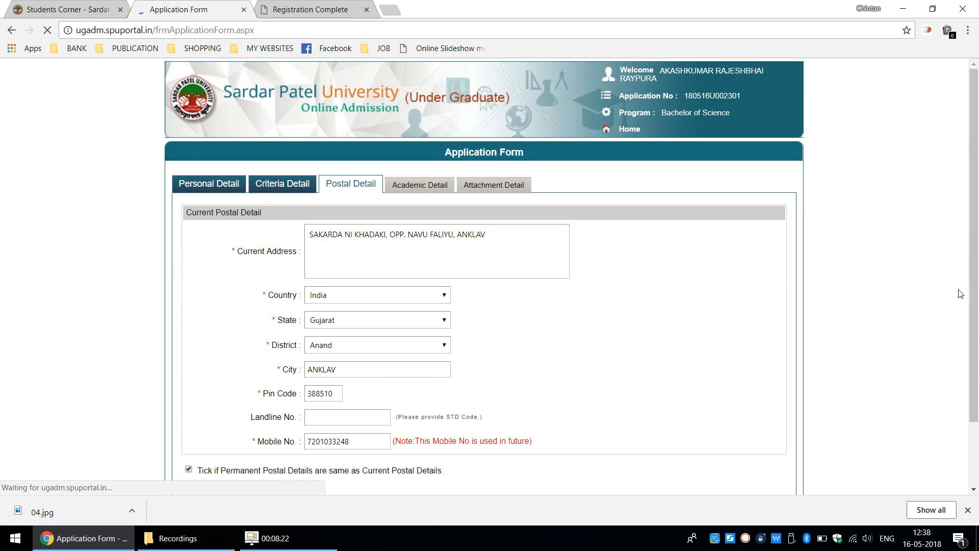
click(505, 433)
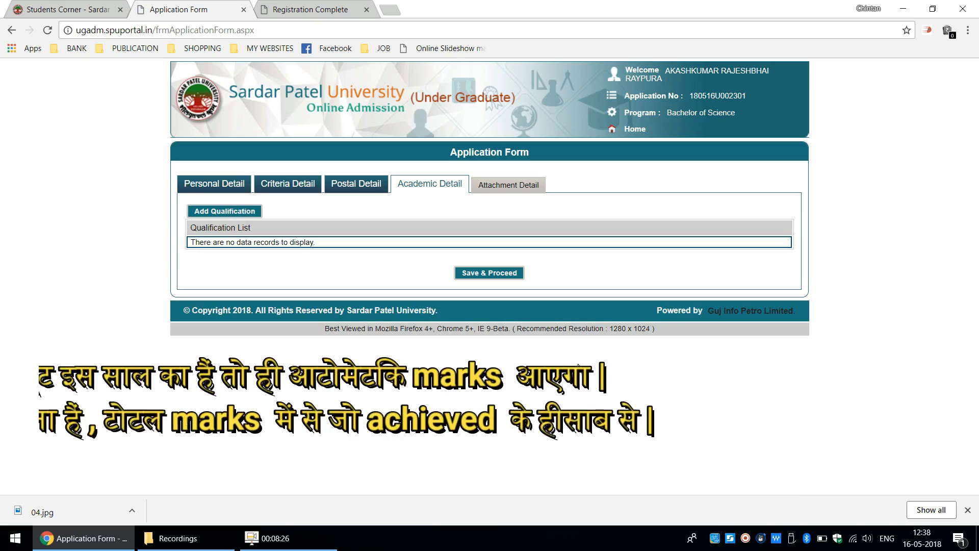
- Add a qualification to the academic details with HSC Board 12th as the last qualification
click(489, 273)
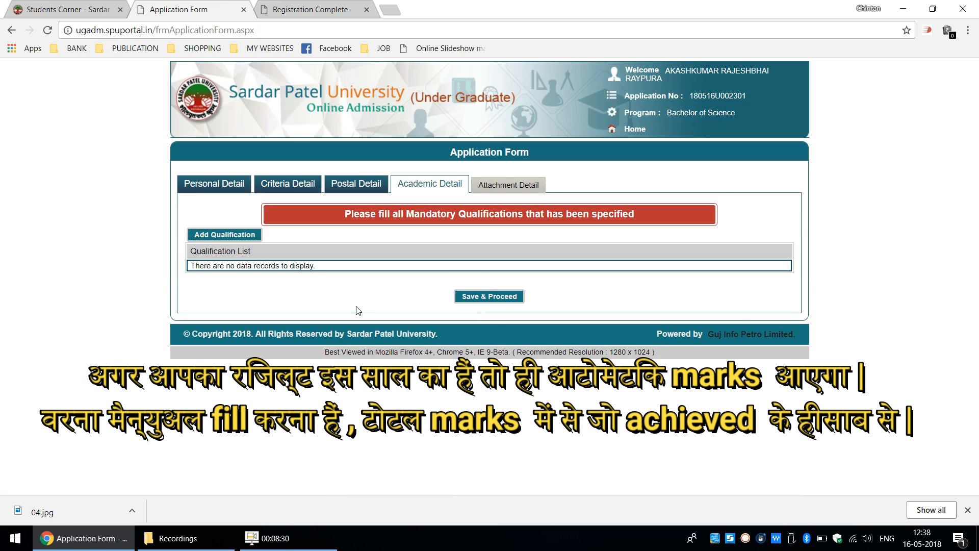
click(190, 232)
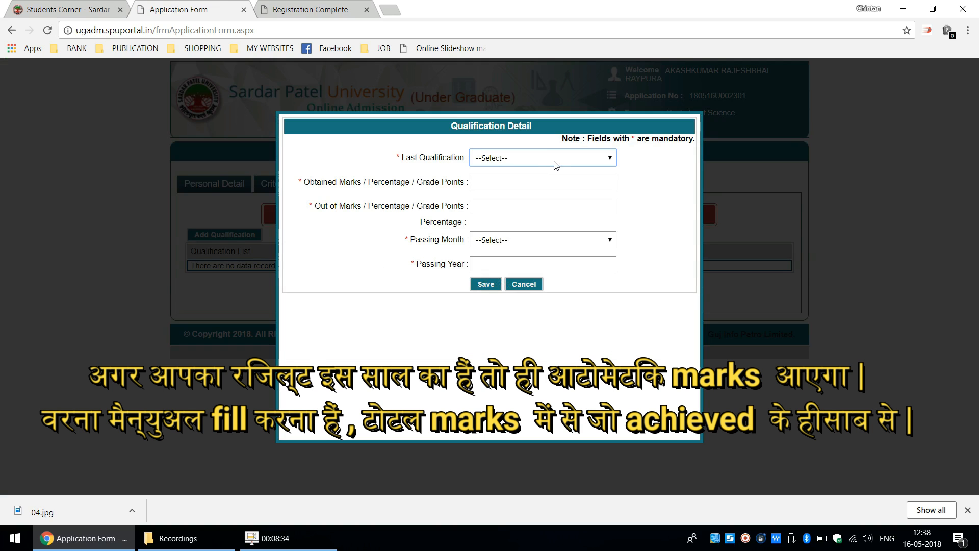
click(555, 158)
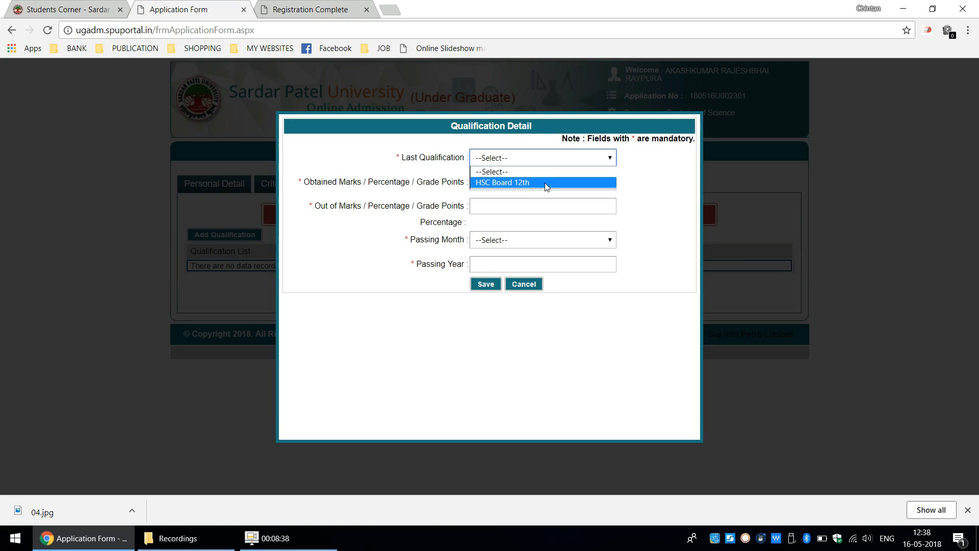
click(545, 182)
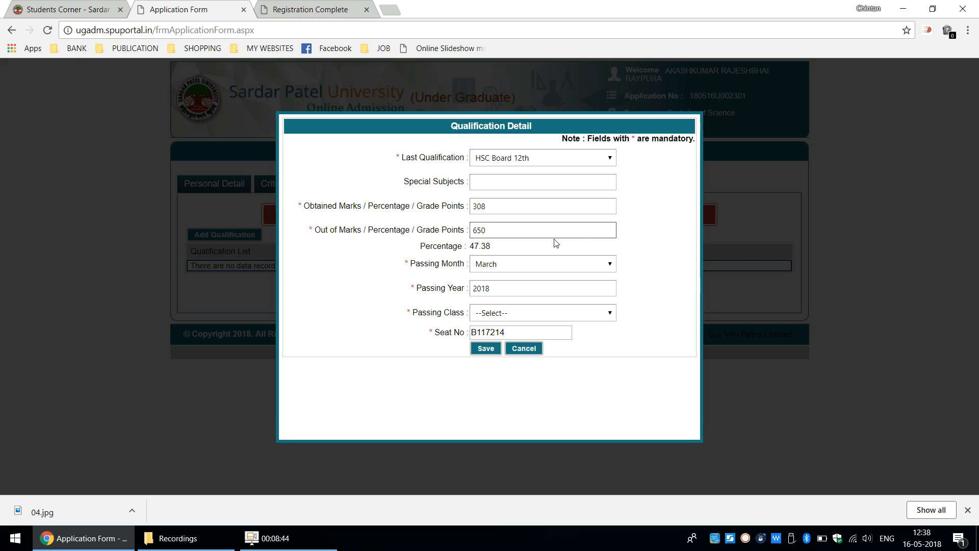
- Set the HSC qualification's passing class to Pass Class, then save the qualification and the academic details
click(508, 312)
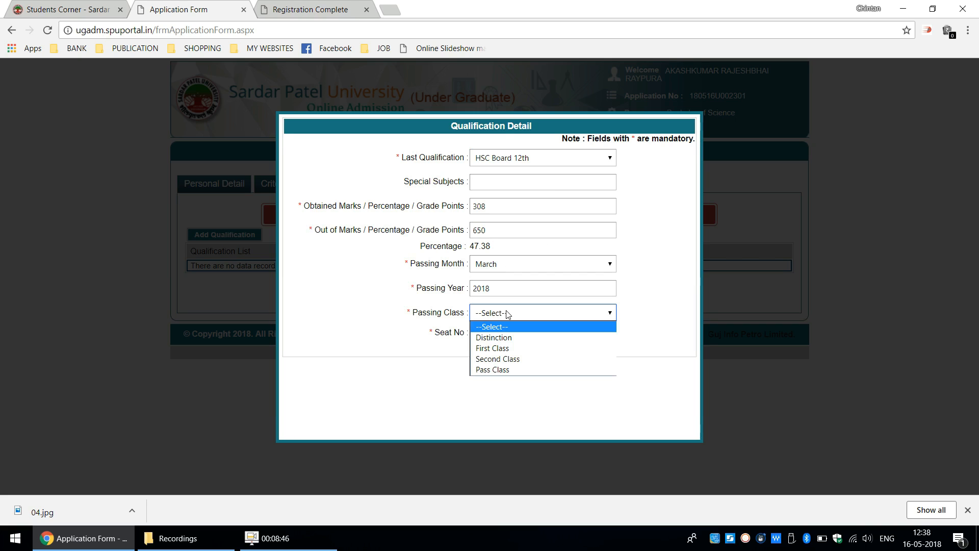
click(508, 313)
click(508, 313)
click(503, 370)
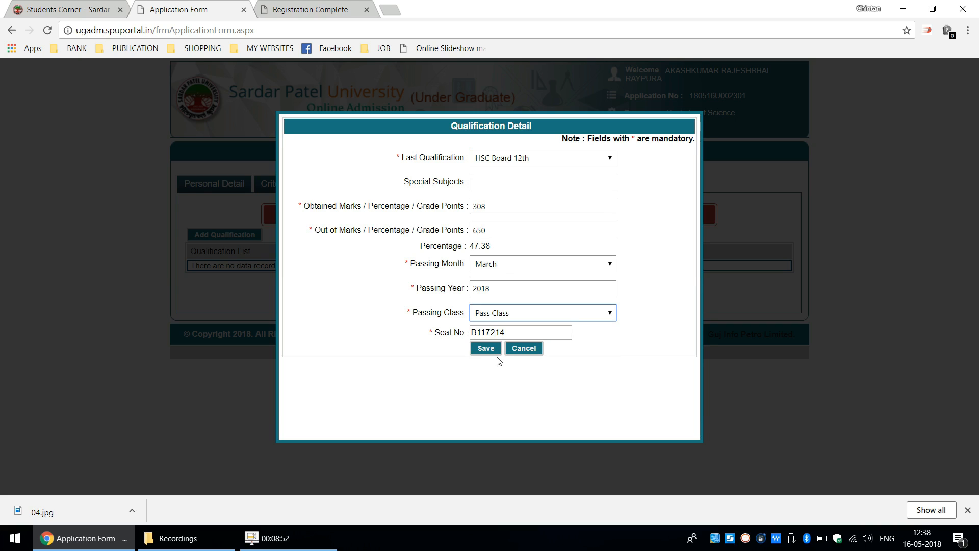
click(491, 352)
click(486, 349)
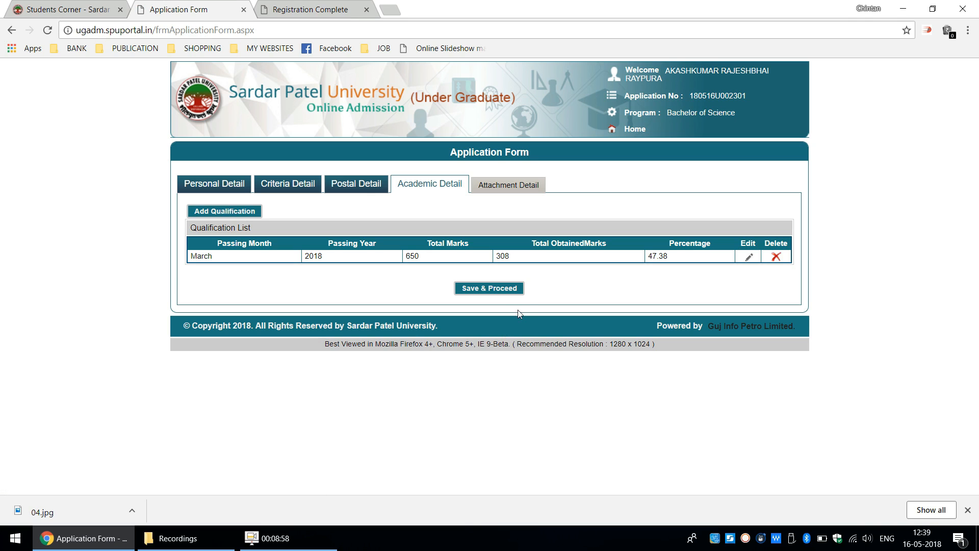
click(515, 290)
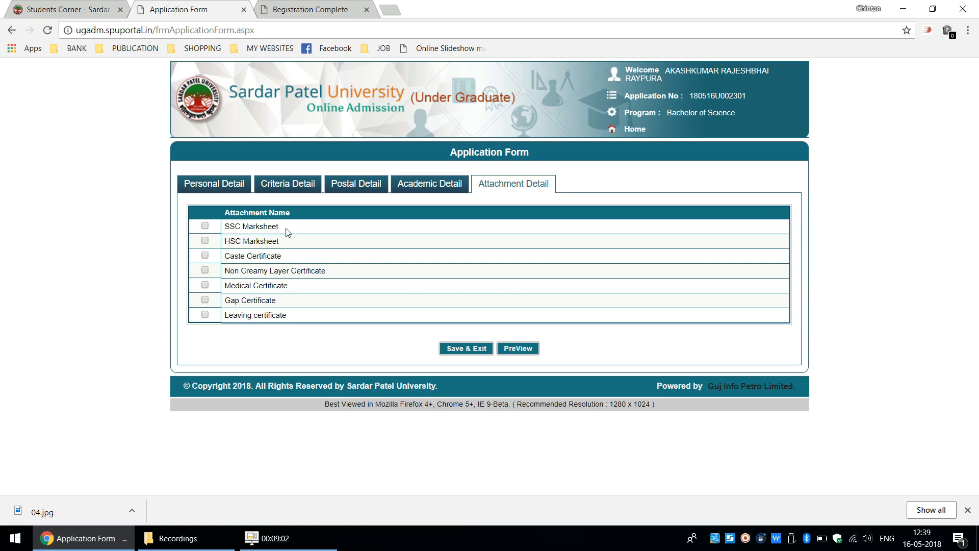
- Mark SSC Marksheet, HSC Marksheet, Caste Certificate, Non Creamy Layer Certificate and Leaving certificate as attachments, then save and exit the application form
click(205, 226)
drag(281, 256, 223, 259)
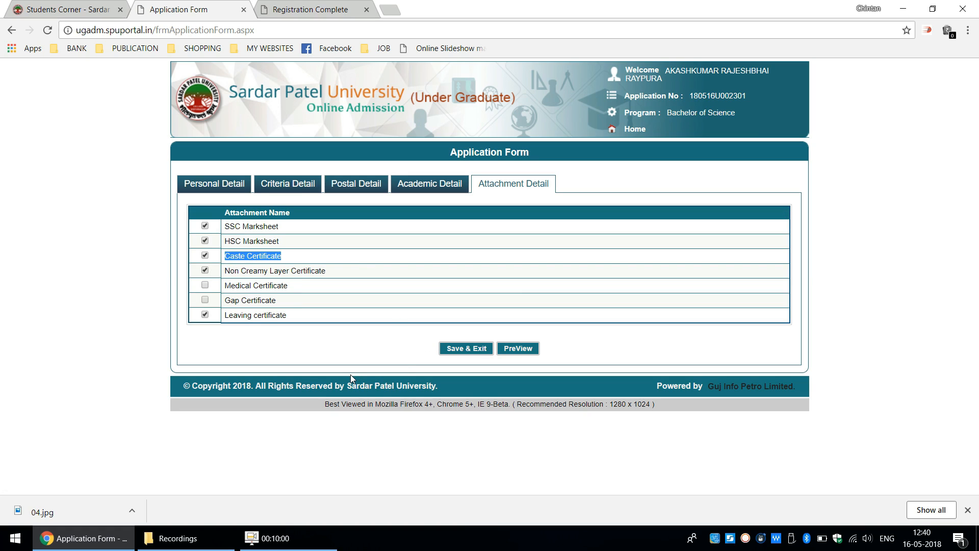
click(480, 350)
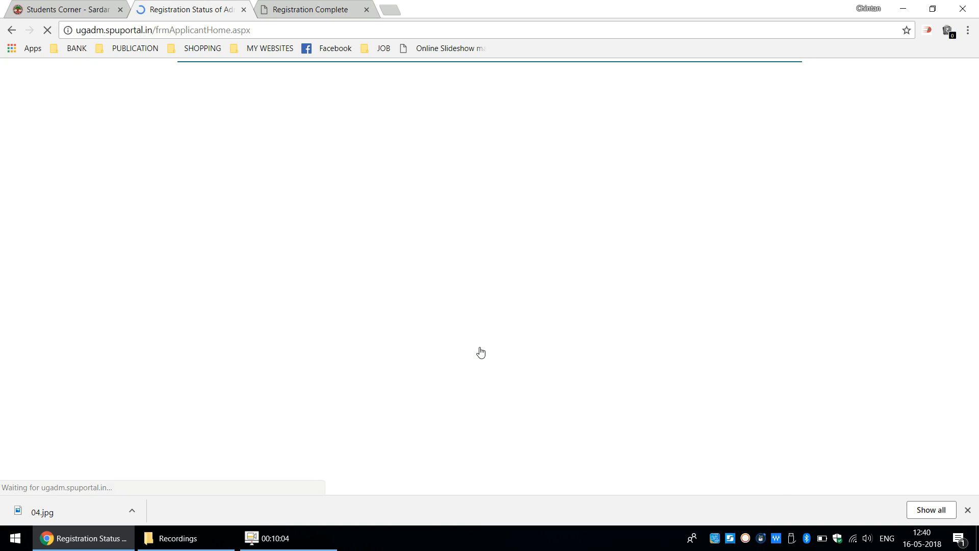
- Open the choice filling form and add Arts, Science & R. A. Patel Commerce College, Bhadran - Grant In Aid to the student's college choices
scroll(975, 315, down, 3)
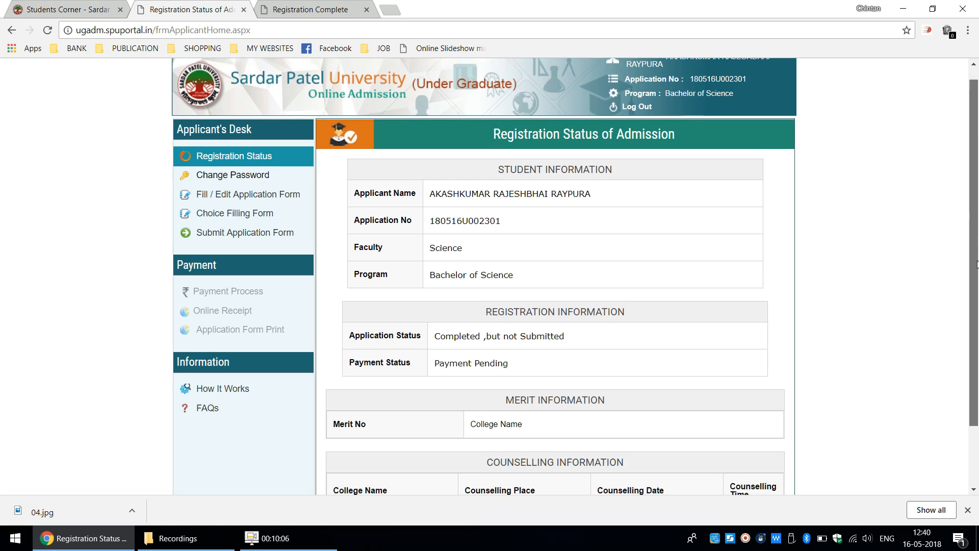
scroll(972, 340, up, 2)
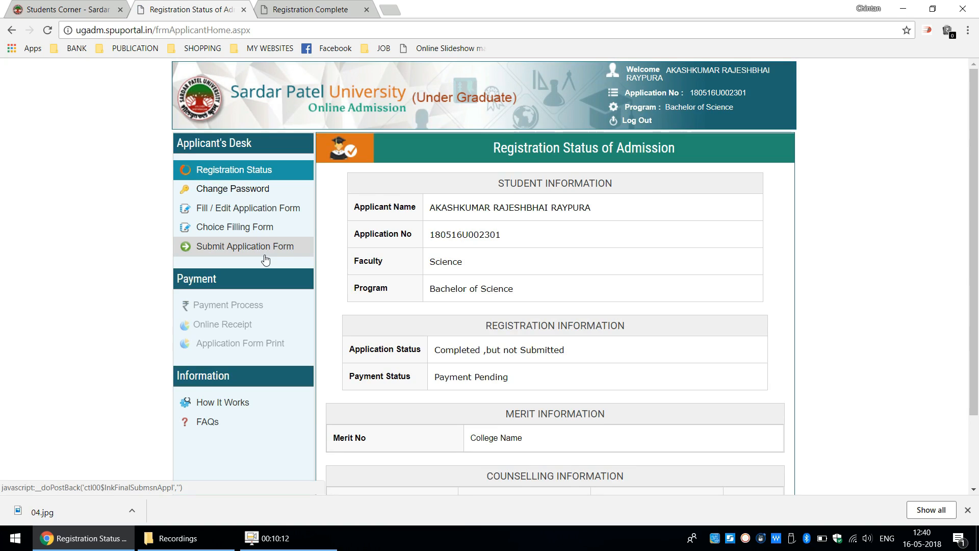
click(264, 230)
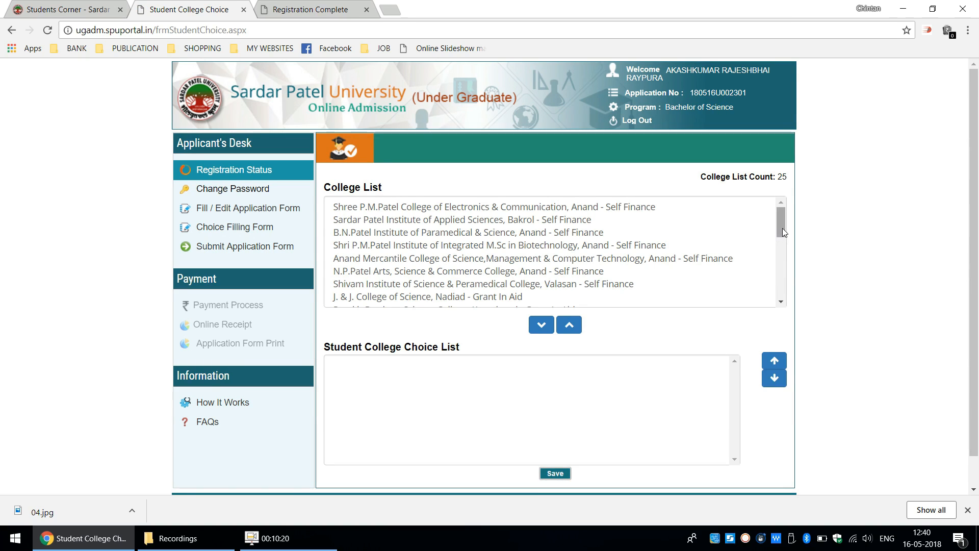
drag(783, 229, 784, 262)
click(618, 237)
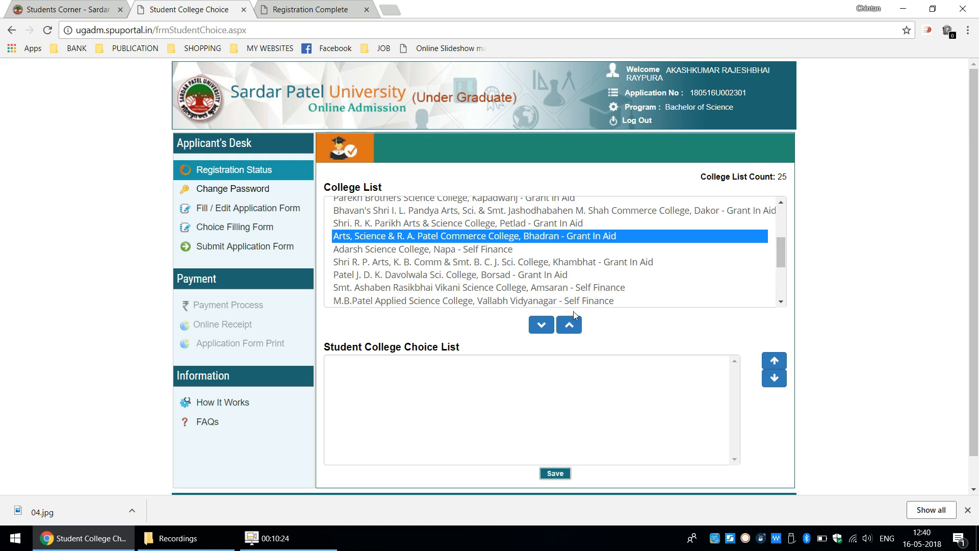
click(571, 329)
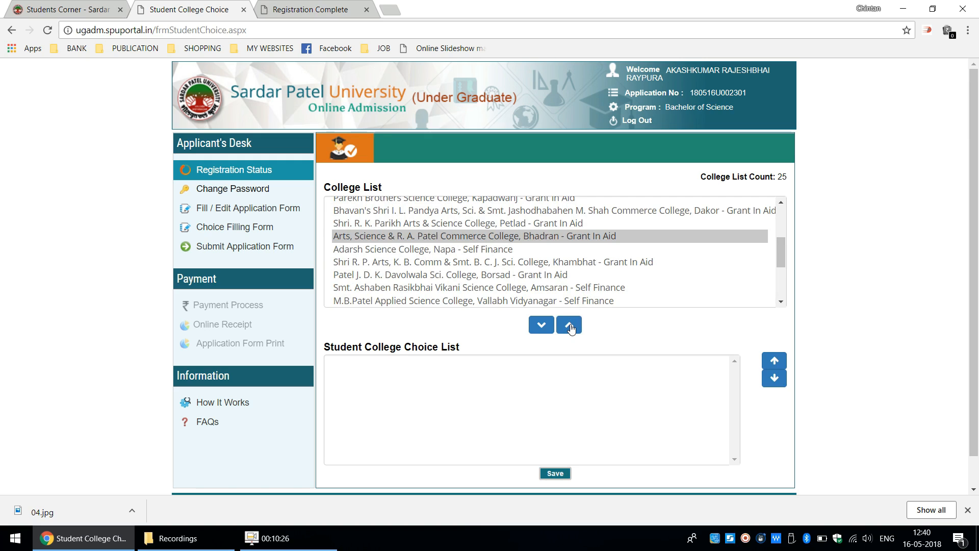
click(544, 327)
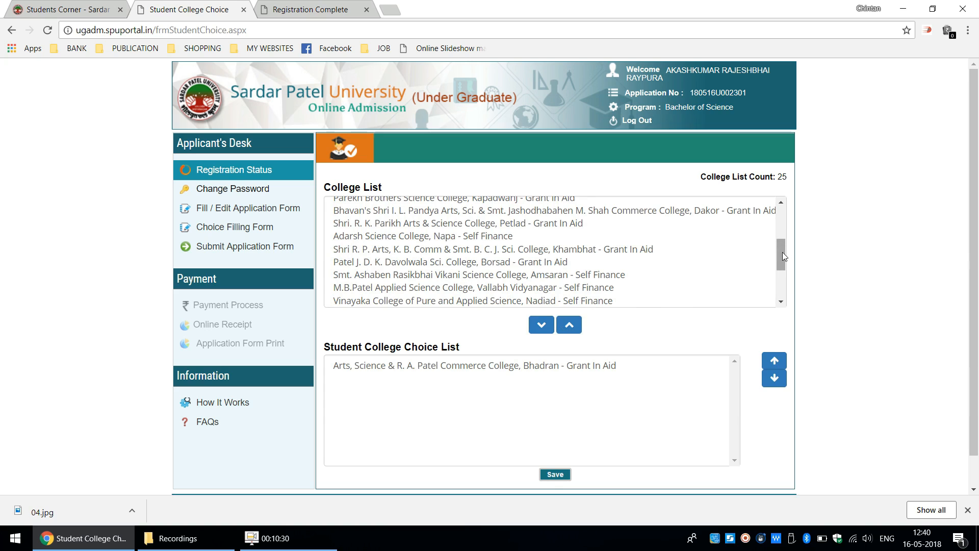
- Move Shri P.M.Patel Institute of Integrated M.Sc in Biotechnology, Anand up the choice list to directly below N.P.Patel Arts, Science & Commerce College
drag(782, 252, 785, 288)
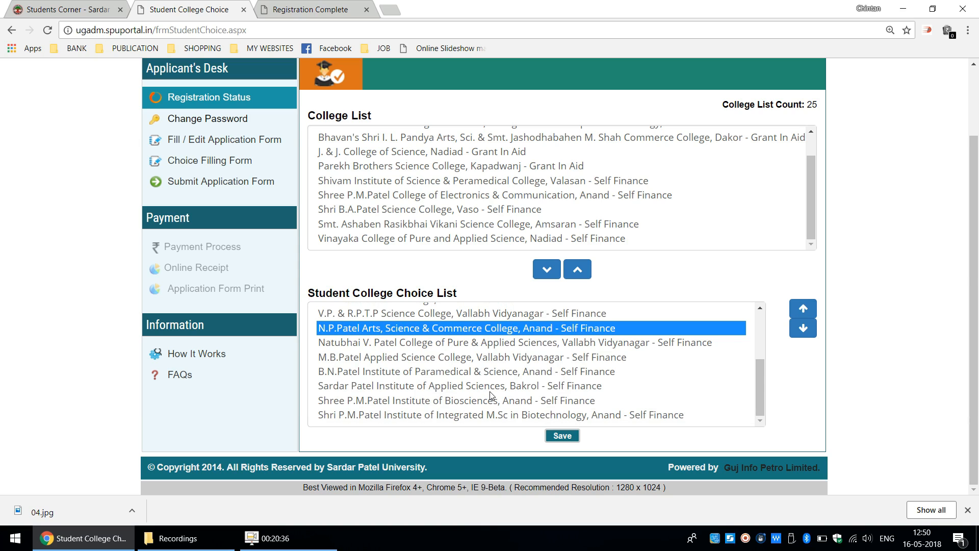
click(578, 416)
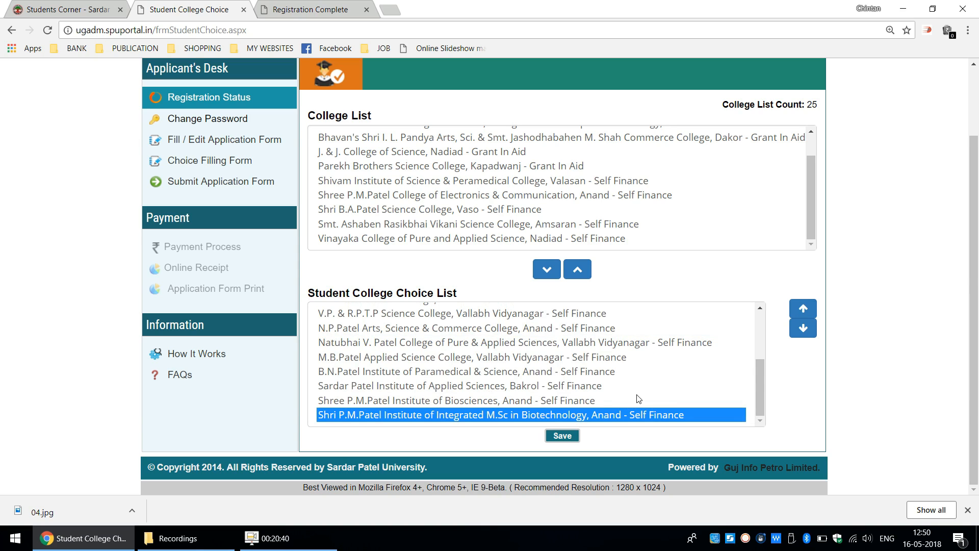
click(800, 312)
click(799, 312)
click(799, 313)
click(799, 312)
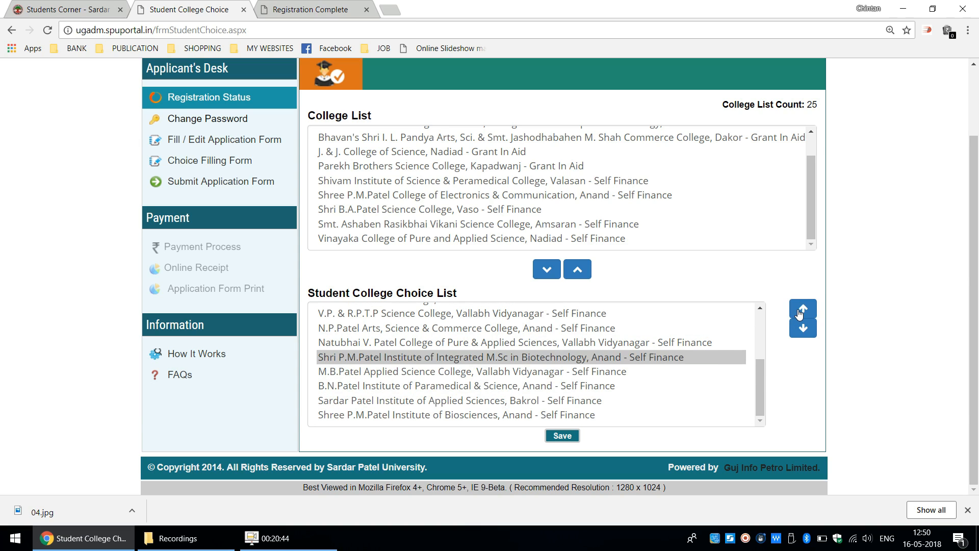
click(800, 312)
- Move B.N.Patel Institute of Paramedical & Science, Anand up the choice list to directly above Natubhai V. Patel College
click(586, 362)
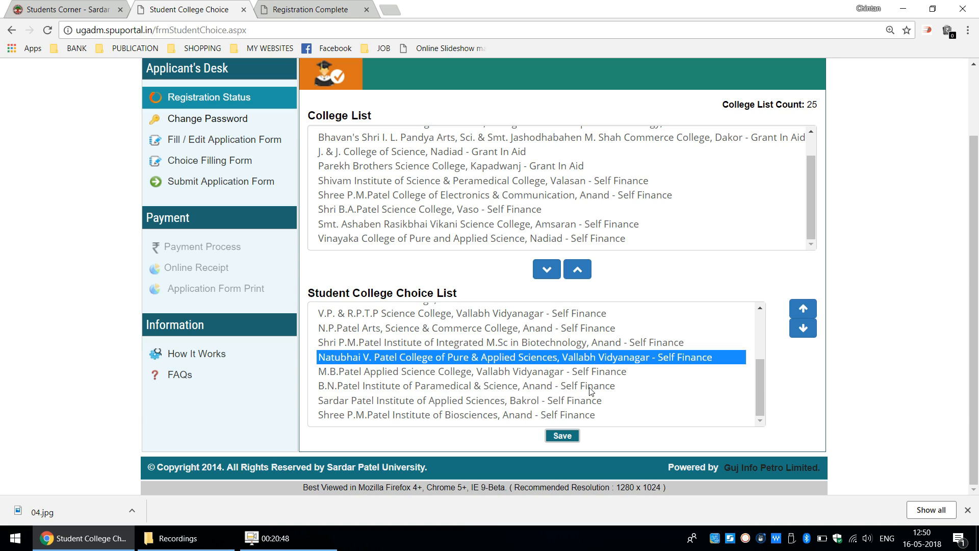
click(583, 387)
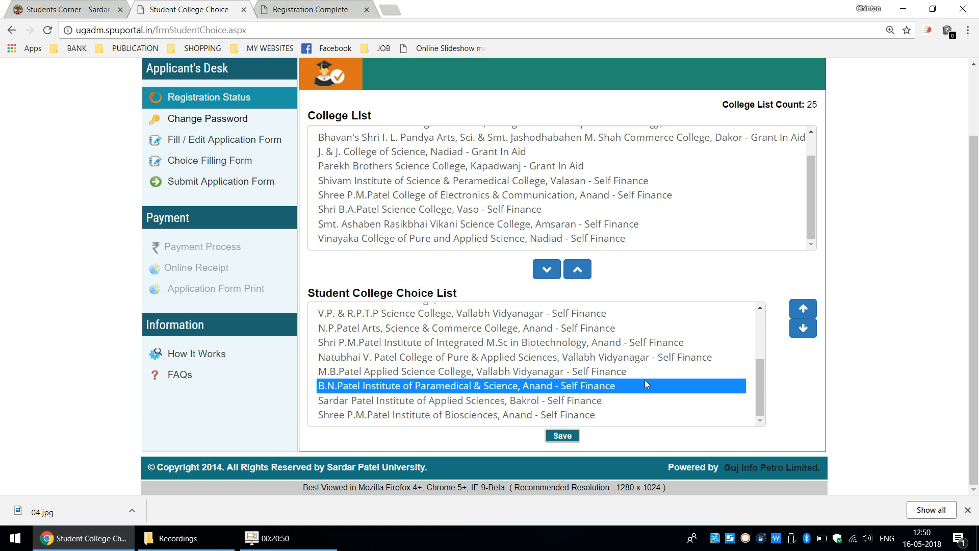
click(806, 311)
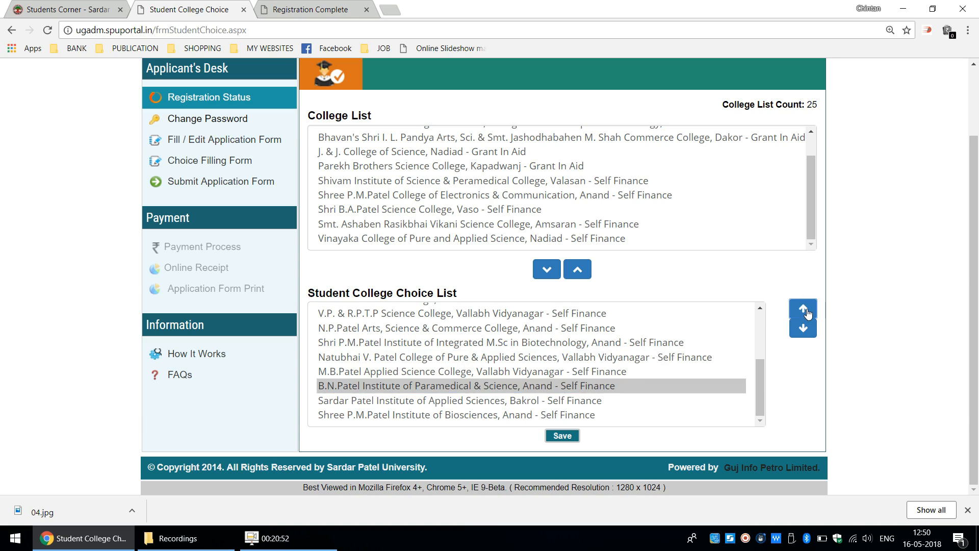
click(806, 311)
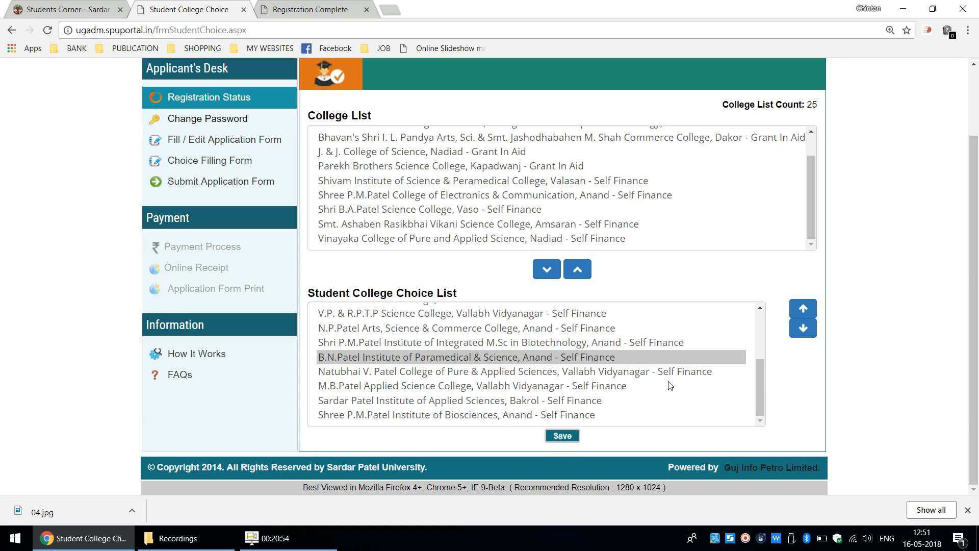
- Review the order of the chosen colleges, then save the college choice list and confirm it
click(589, 391)
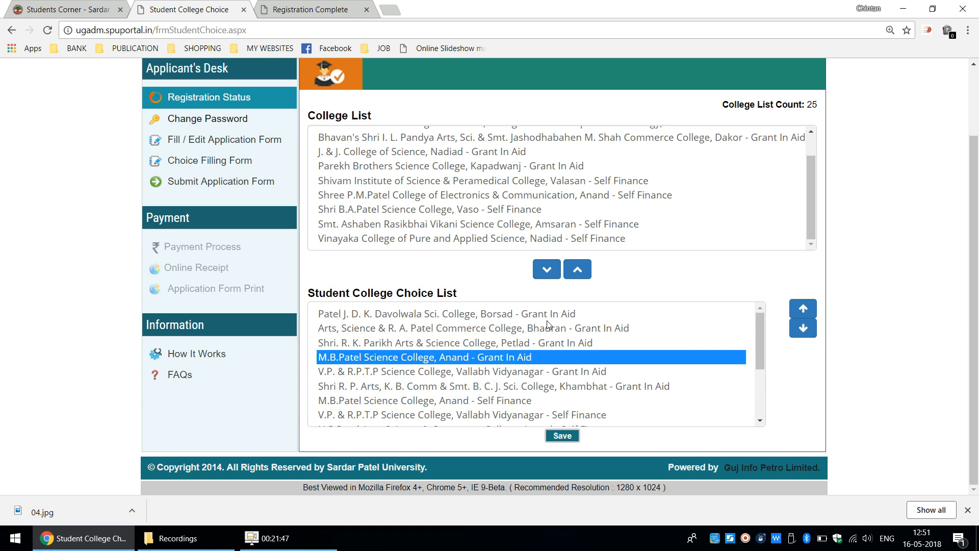
key(Down)
key(Down)
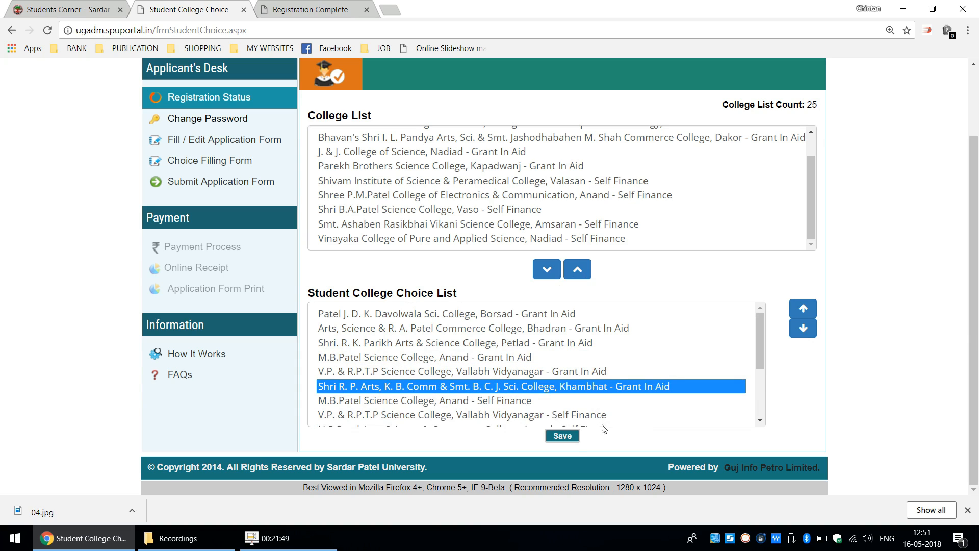
click(560, 438)
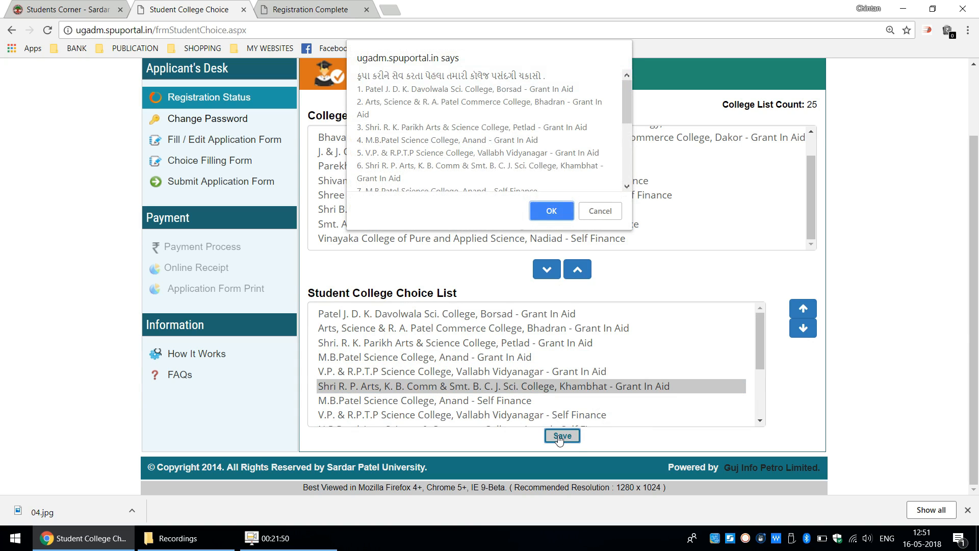
click(551, 210)
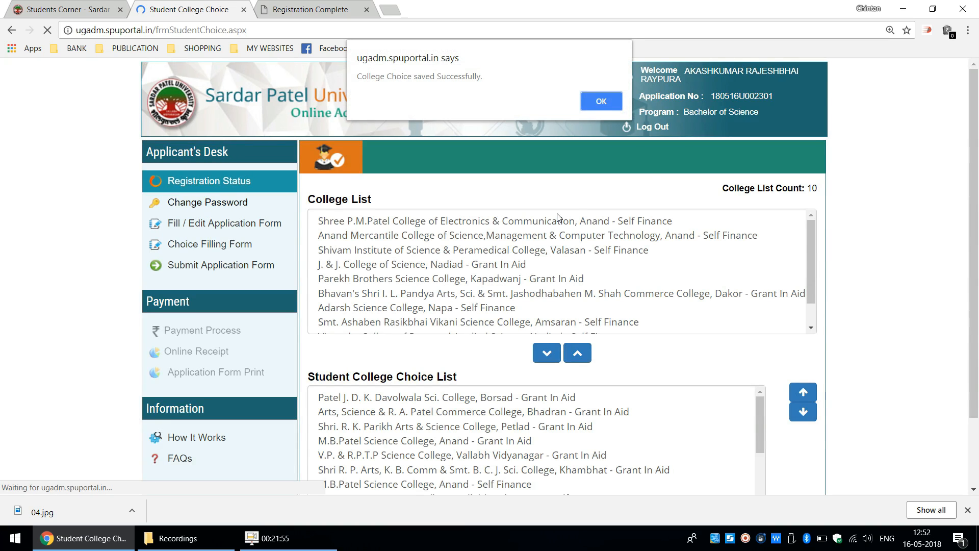
click(604, 101)
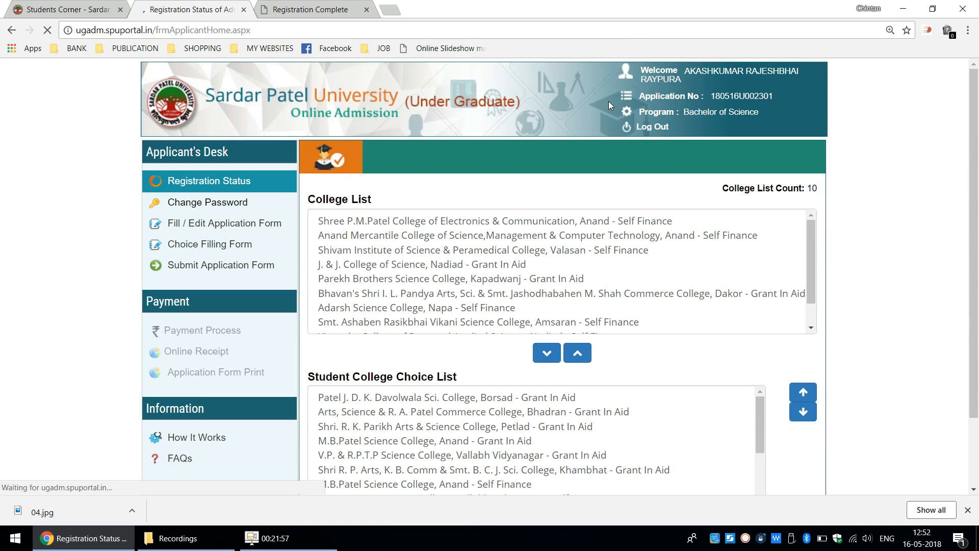
- Open the application submission form, agree to the declaration, then submit the application and confirm the submission
scroll(978, 231, down, 3)
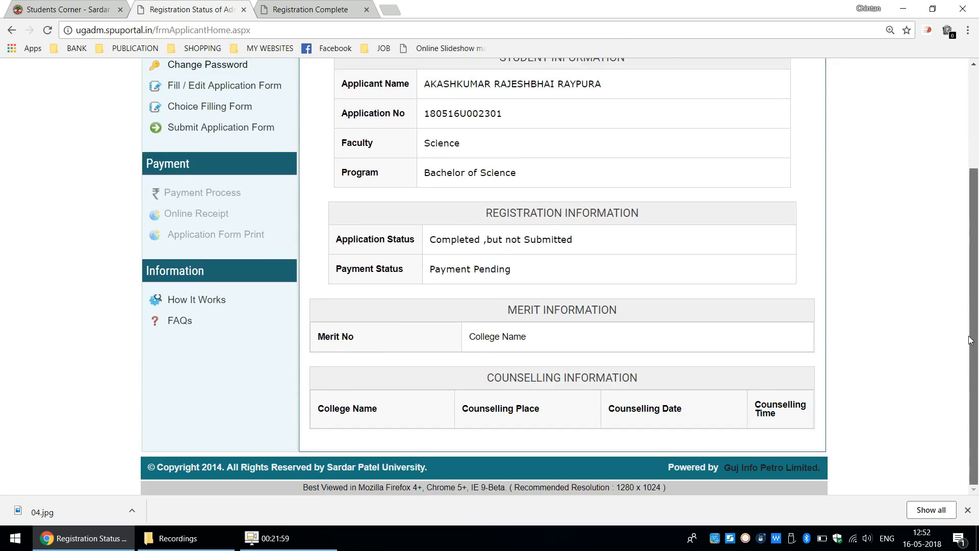
click(206, 128)
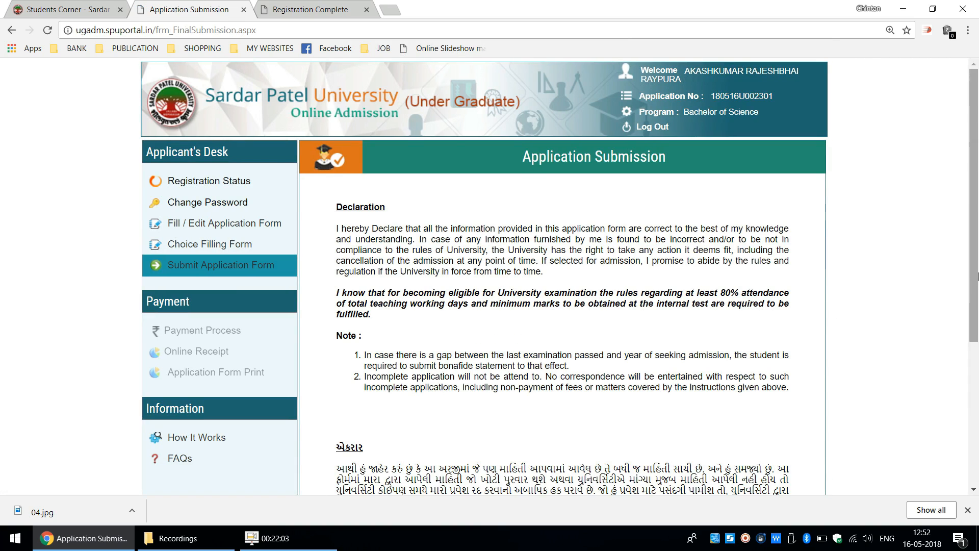
scroll(816, 347, down, 5)
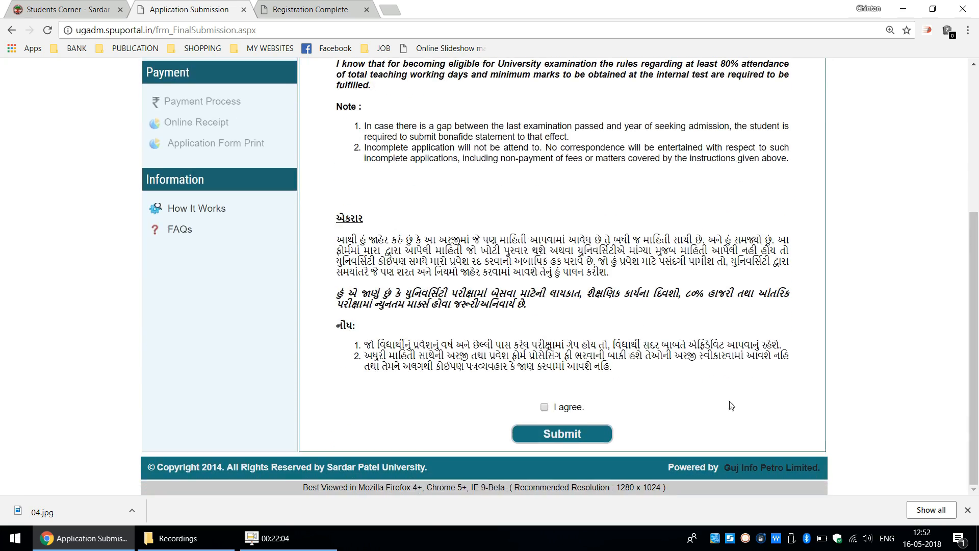
click(544, 407)
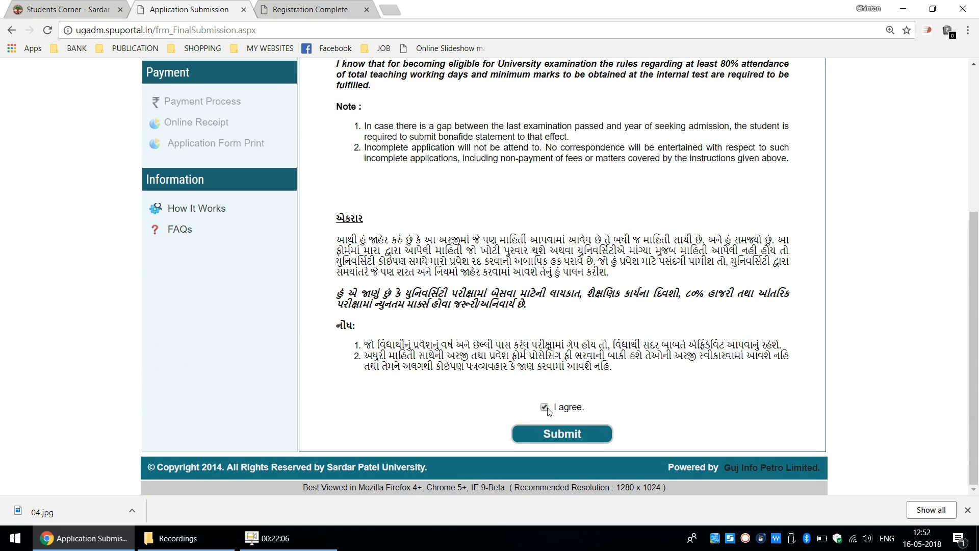
click(552, 440)
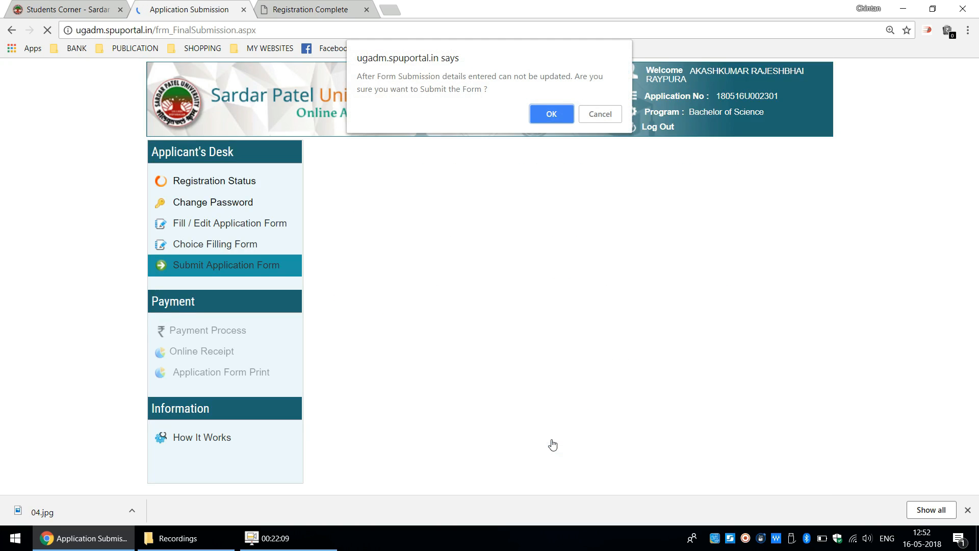
click(552, 115)
drag(978, 223, 978, 371)
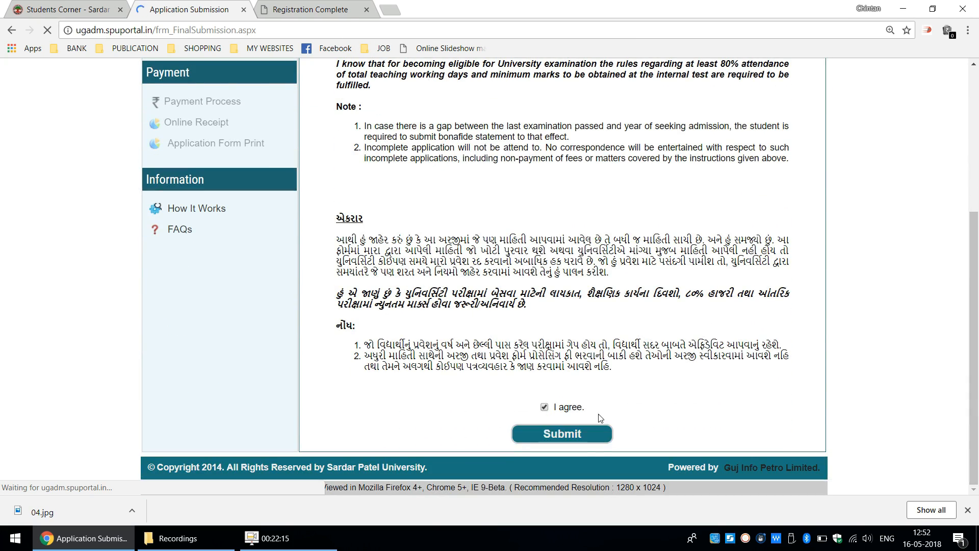
click(593, 434)
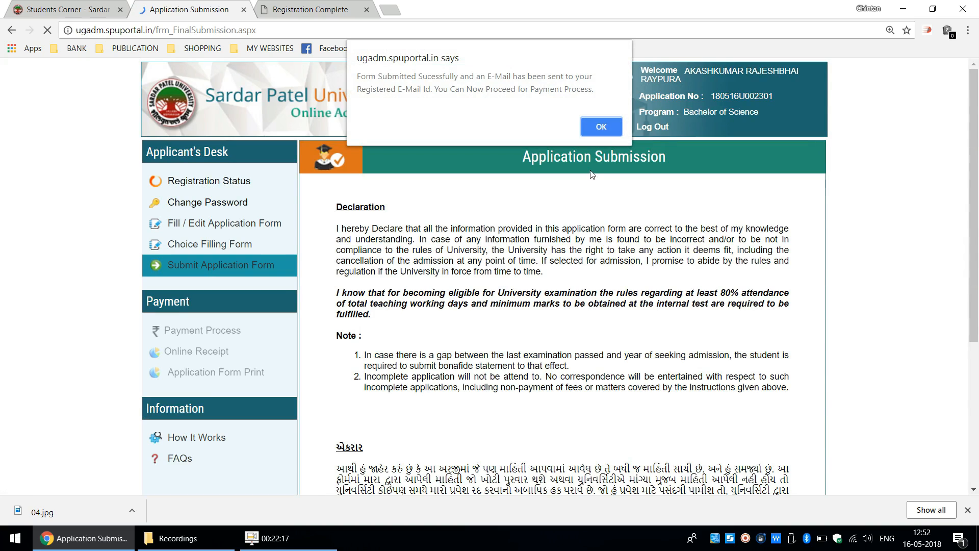
click(602, 127)
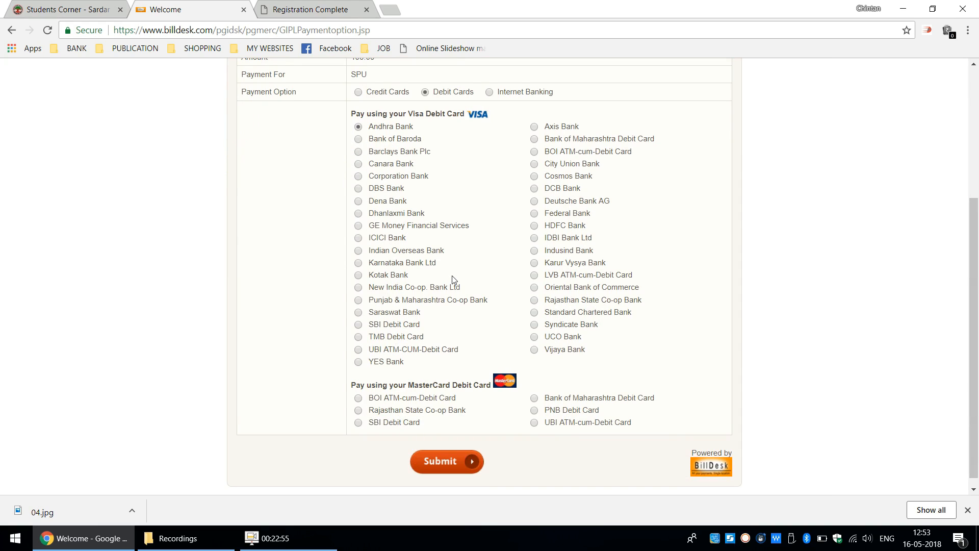
click(367, 324)
click(461, 459)
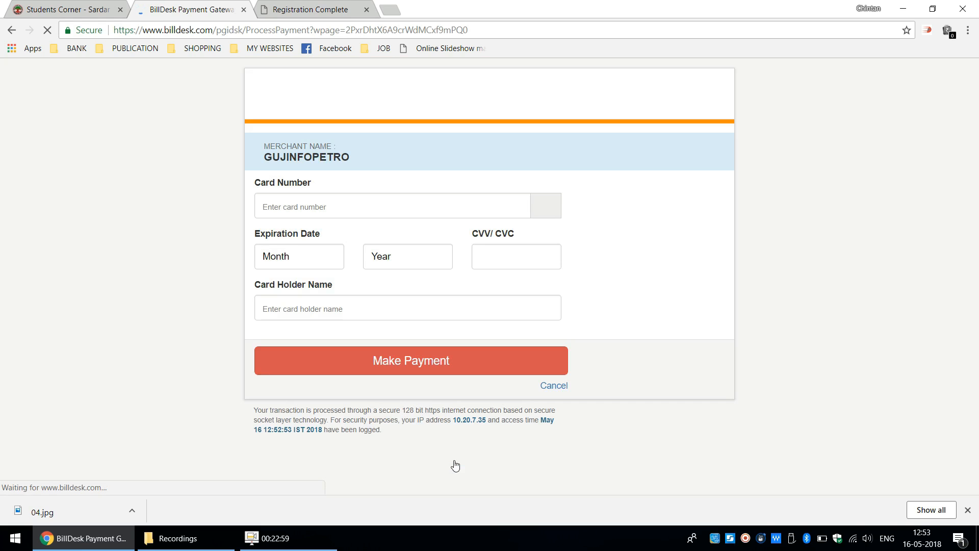
click(318, 215)
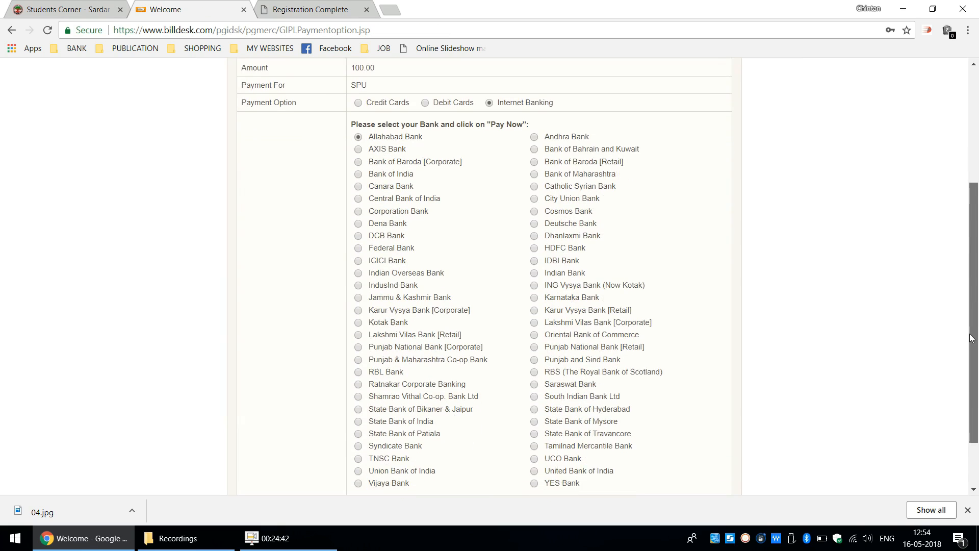
- Select State Bank of India as the internet banking option for the application fee and proceed to the bank's login page
scroll(424, 369, down, 1)
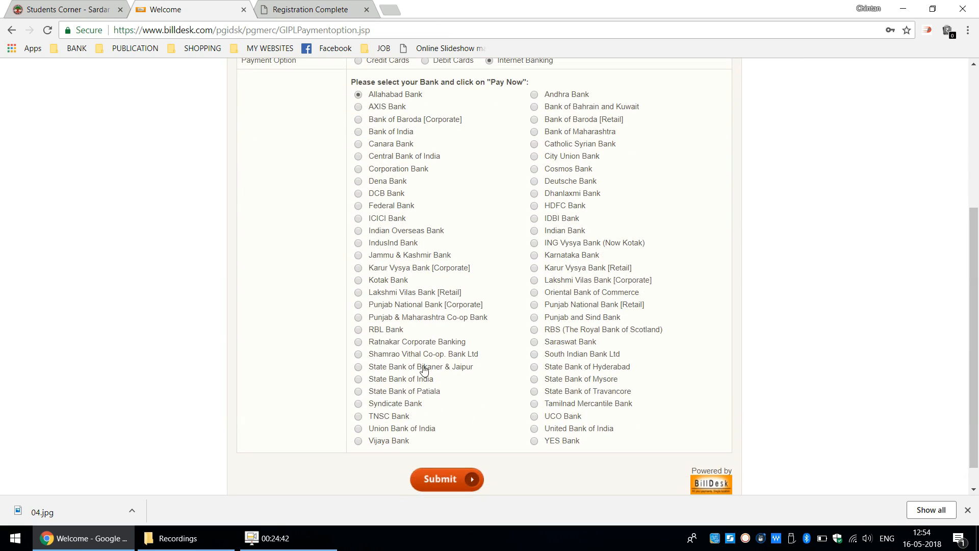
click(381, 380)
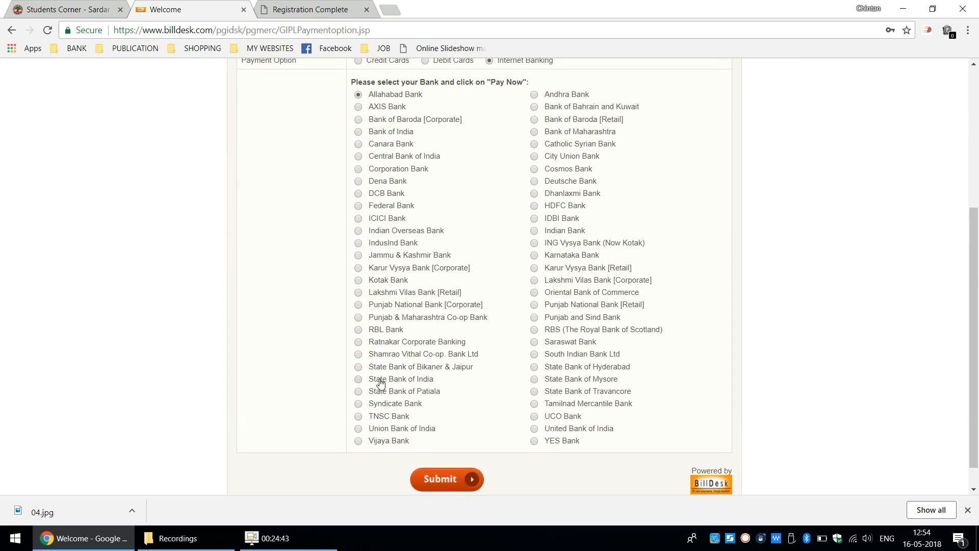
click(446, 489)
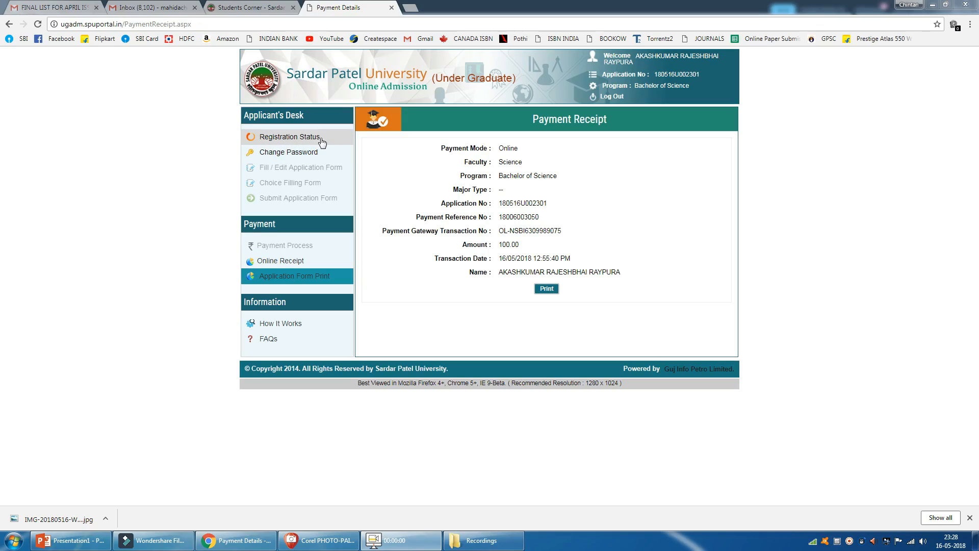
- Open the registration status and review the application status, payment status and counselling information
click(322, 140)
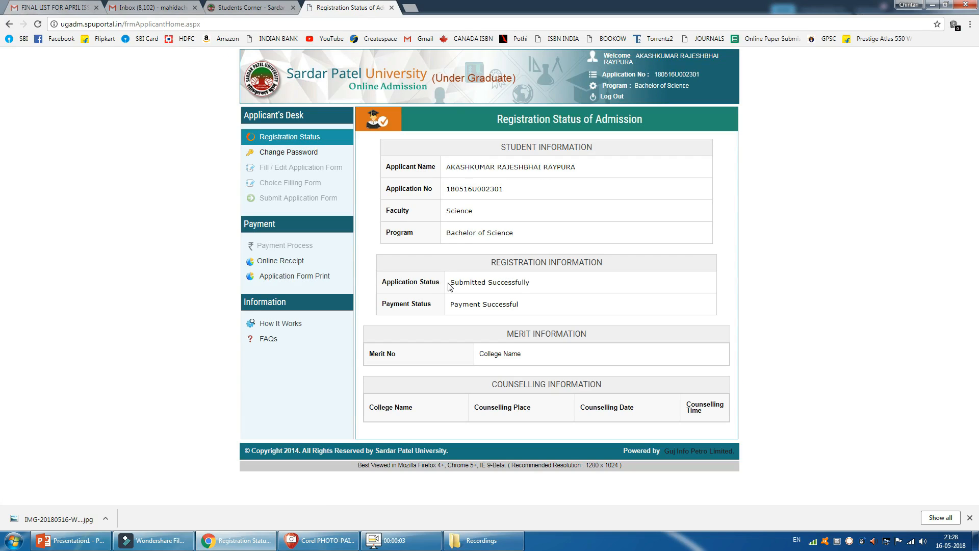
drag(452, 282, 548, 293)
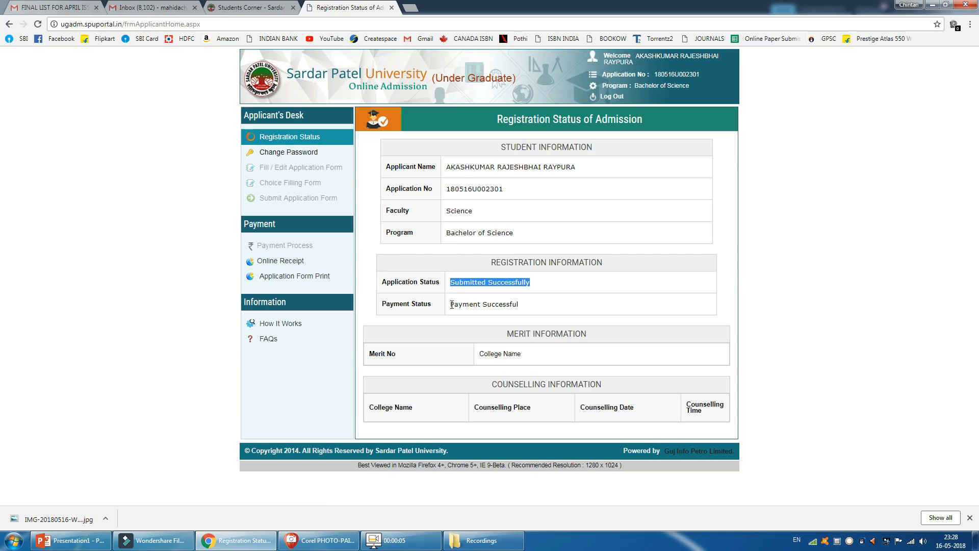
drag(452, 304, 588, 334)
click(509, 332)
drag(497, 385, 616, 391)
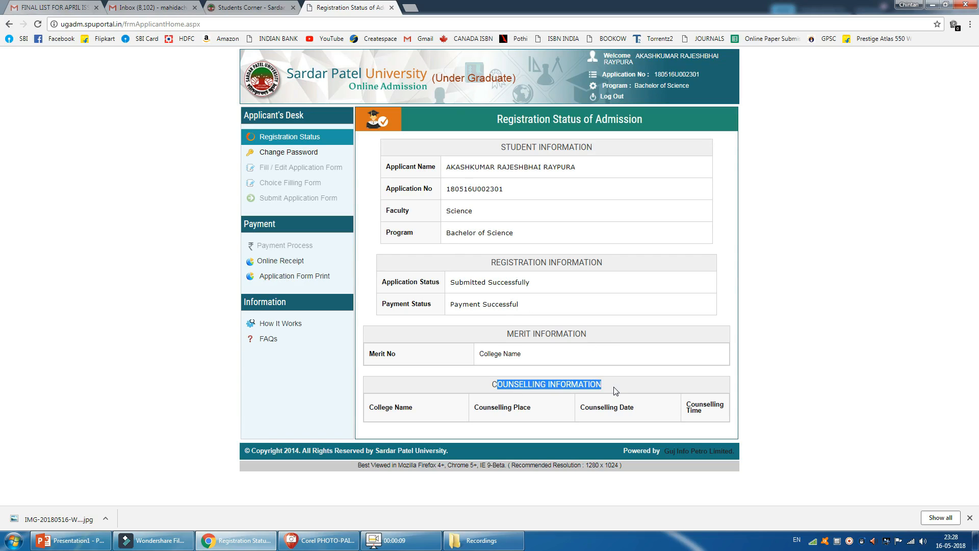
drag(492, 384, 624, 389)
- Open the online payment receipt and the application form print, then log out of the applicant account
click(308, 266)
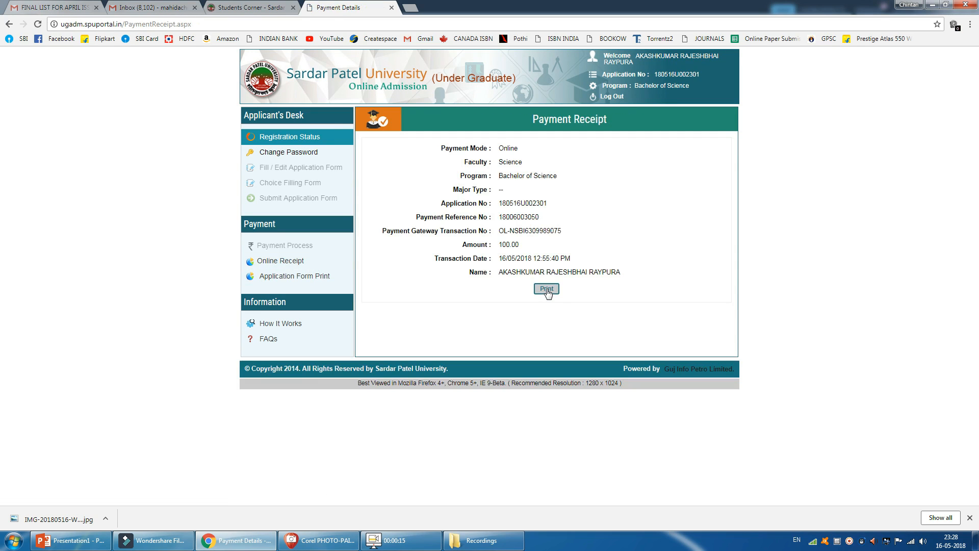
click(321, 275)
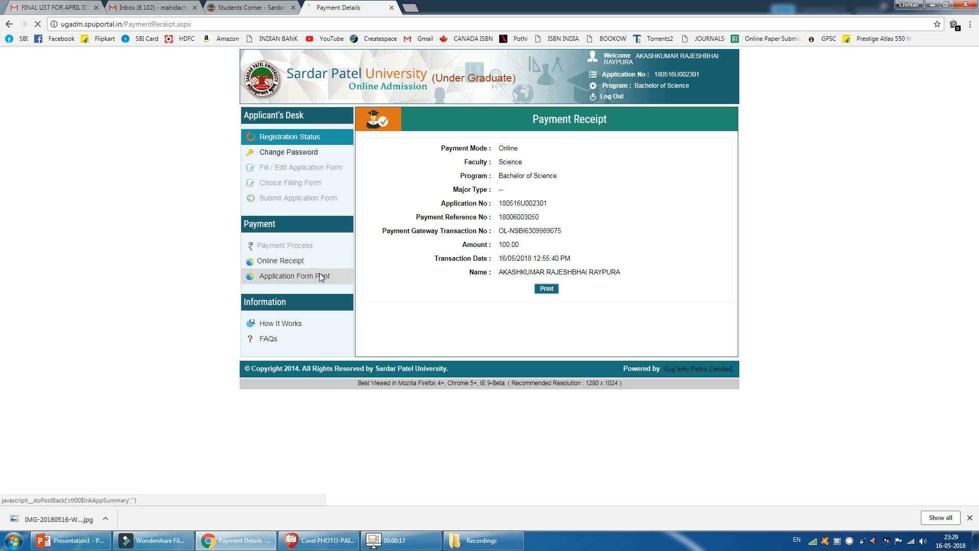
click(540, 288)
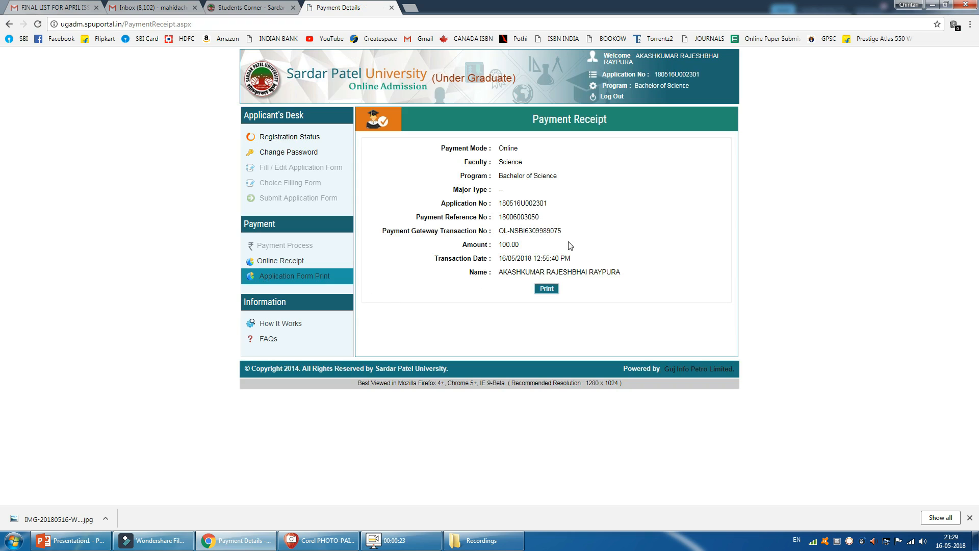
click(616, 98)
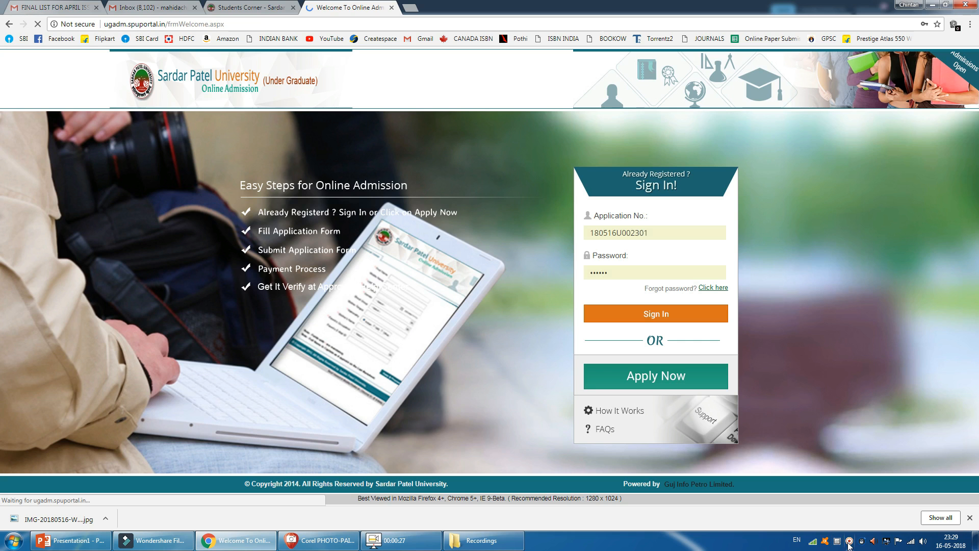
right_click(850, 540)
click(888, 418)
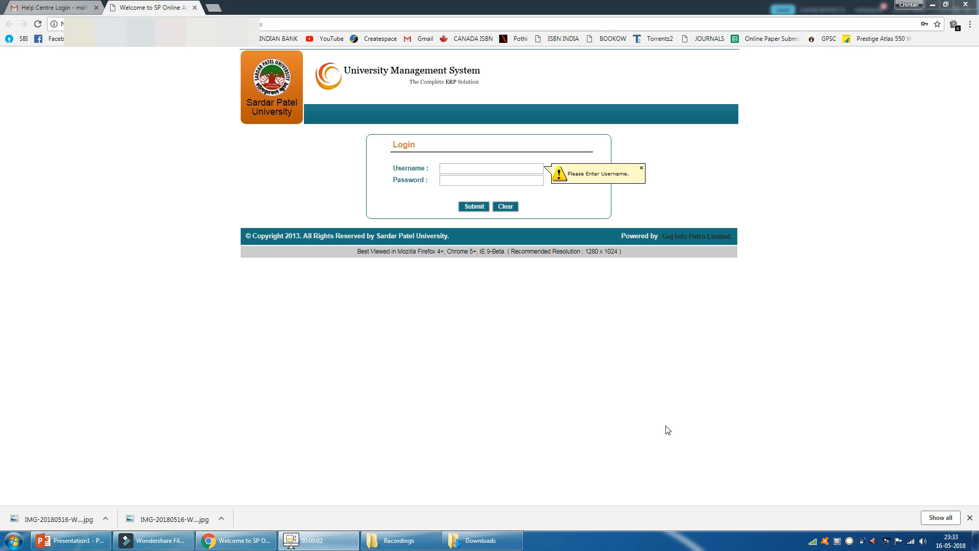
right_click(849, 541)
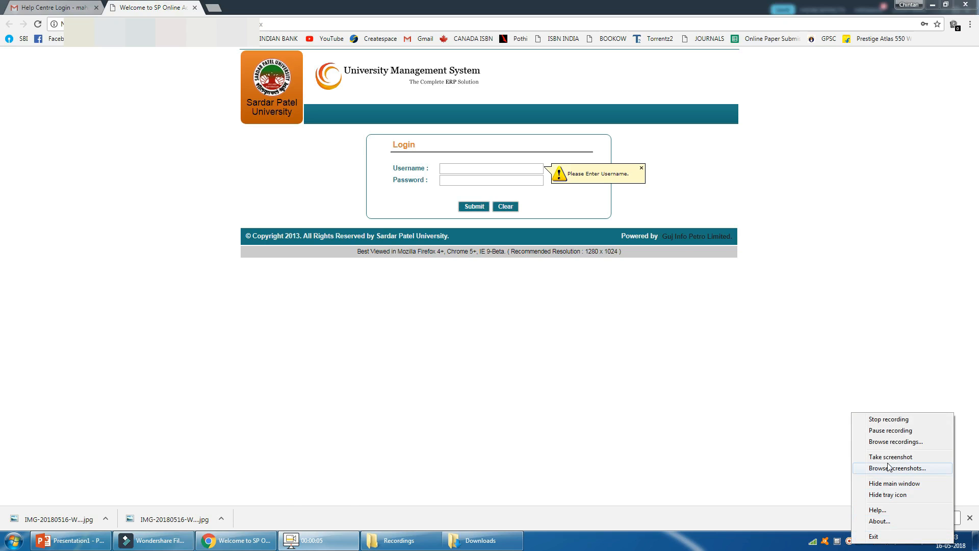
click(890, 420)
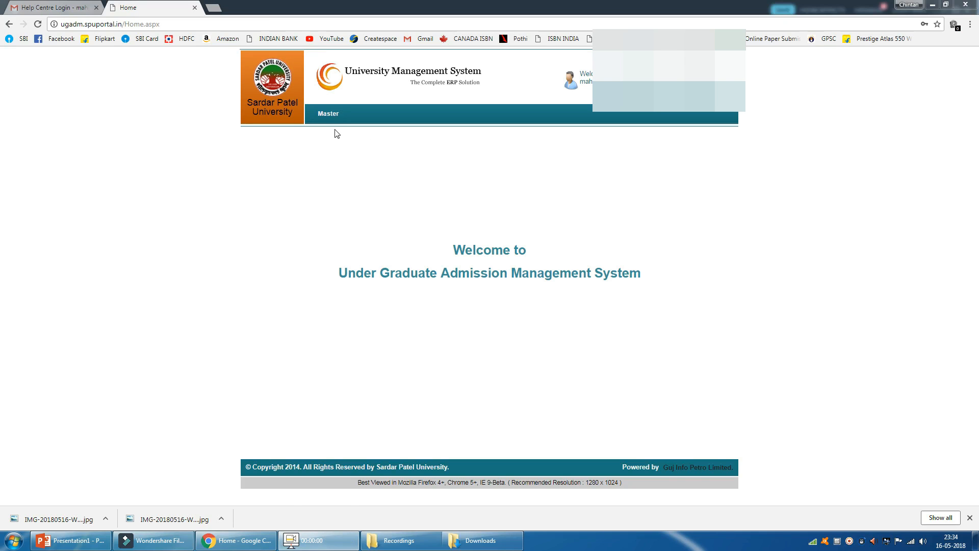
- Open the Physical Application Received Entry Form and look up the applicant's record by entering the application number
mouse_move(331, 120)
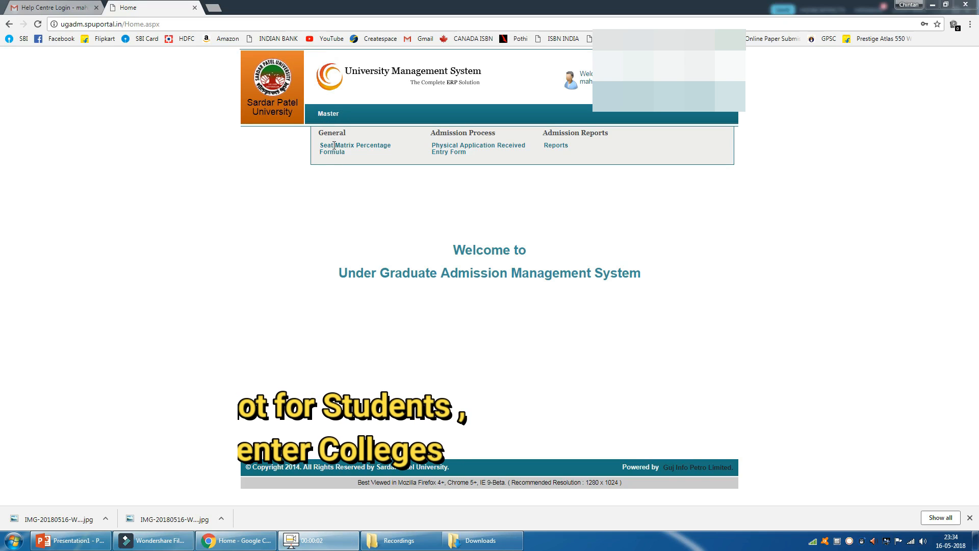
click(443, 153)
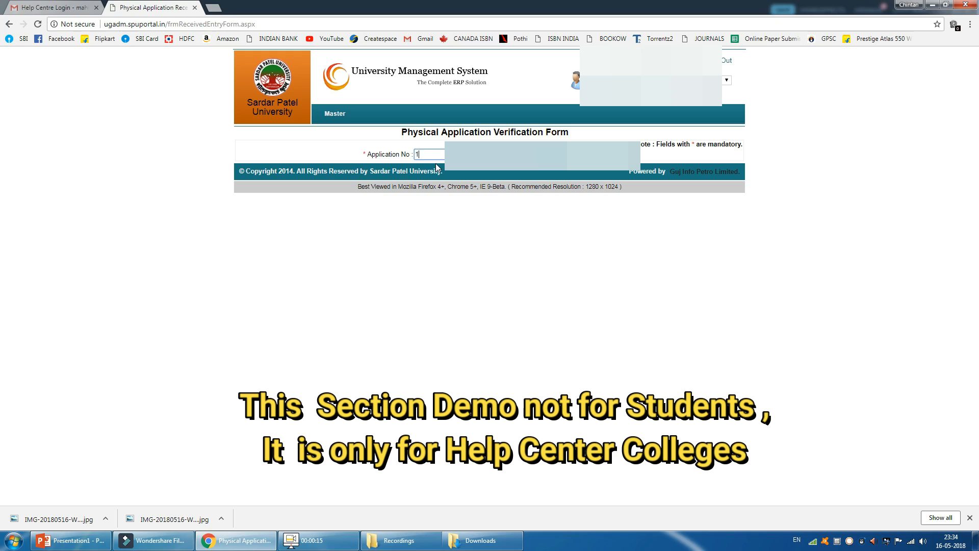
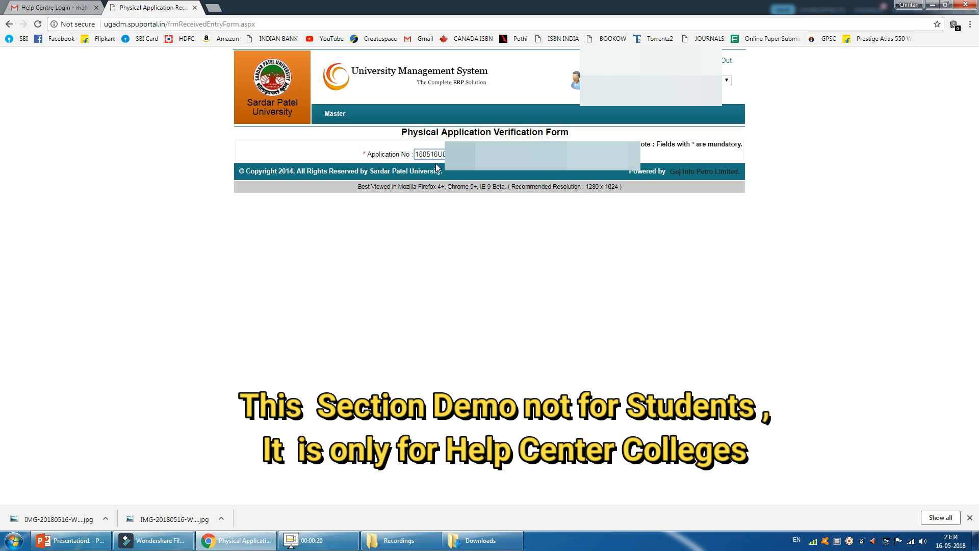
key(Tab)
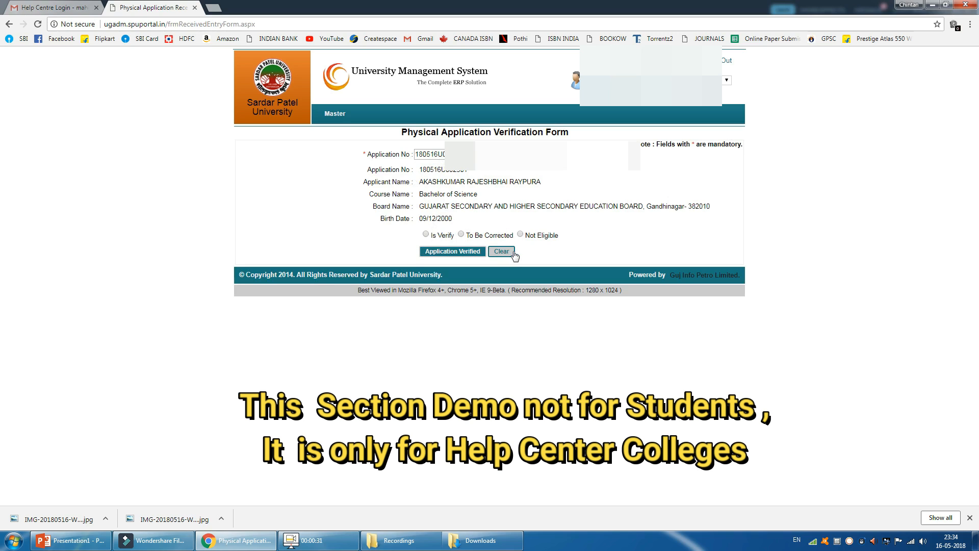
- Open the admission reports and view the Application Verification List For UG for faculty Science, program Bachelor of Science, from 16/05/2018 to 16/05/2018
mouse_move(347, 110)
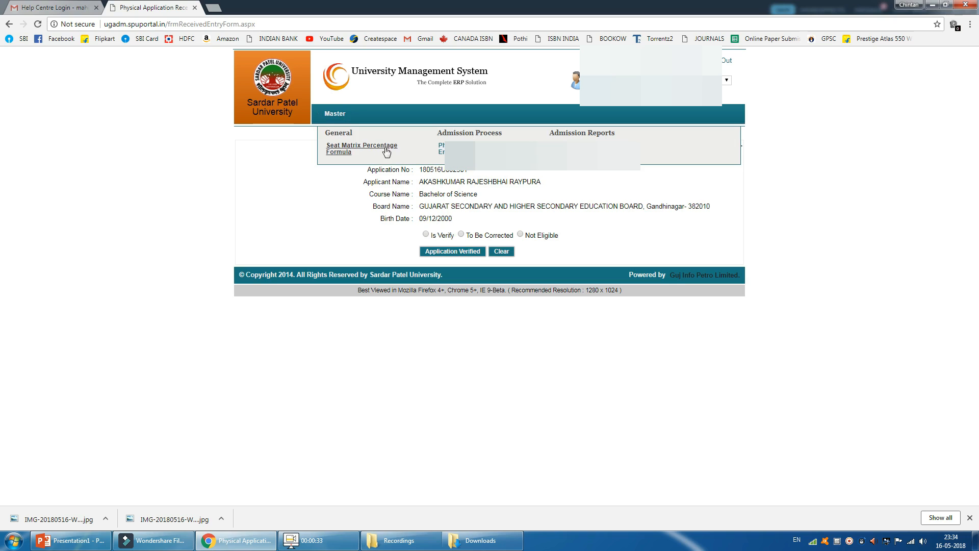
click(442, 148)
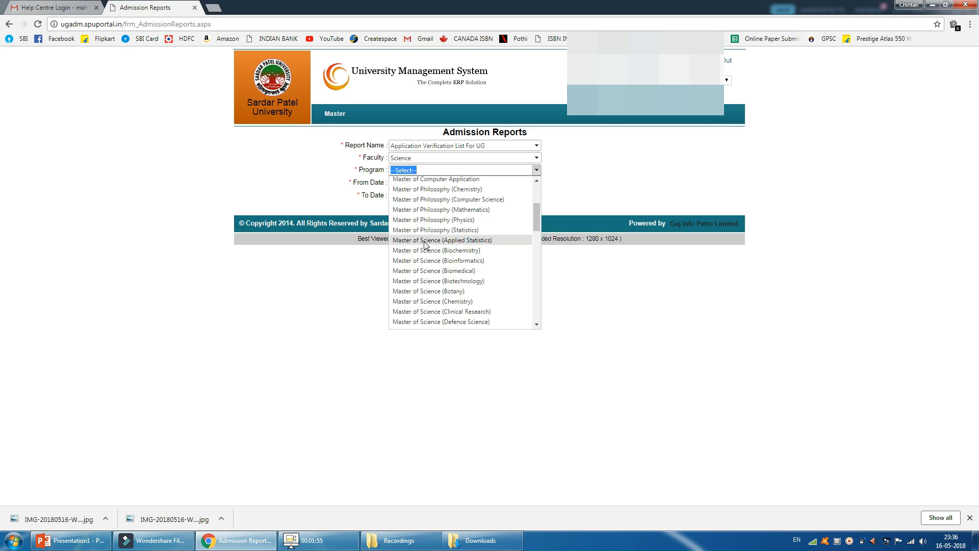
scroll(425, 245, down, 8)
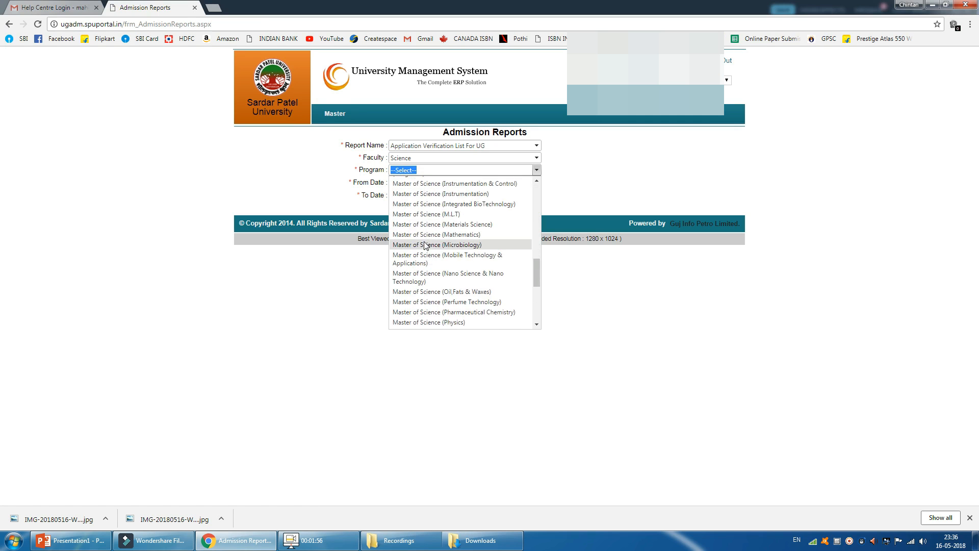
scroll(426, 245, down, 2)
scroll(426, 246, up, 10)
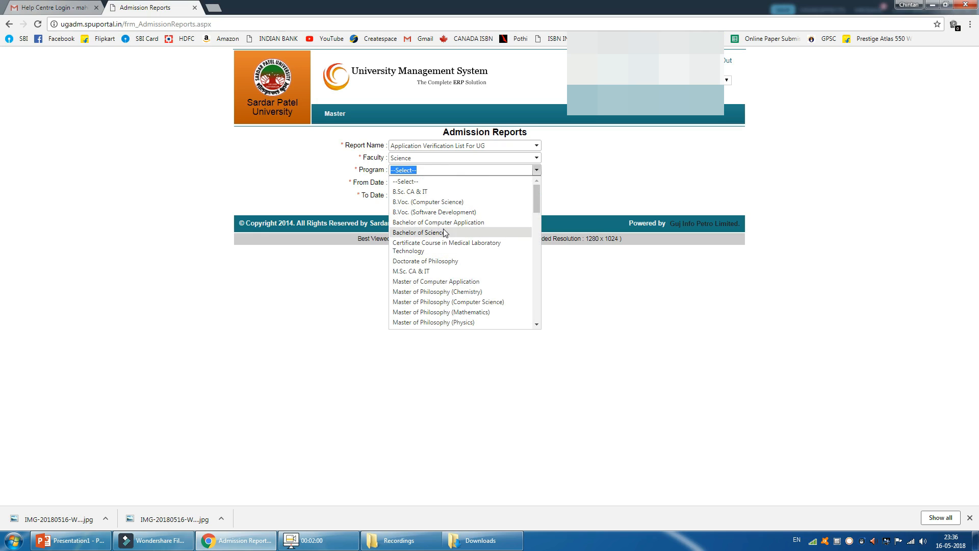
click(422, 233)
click(402, 207)
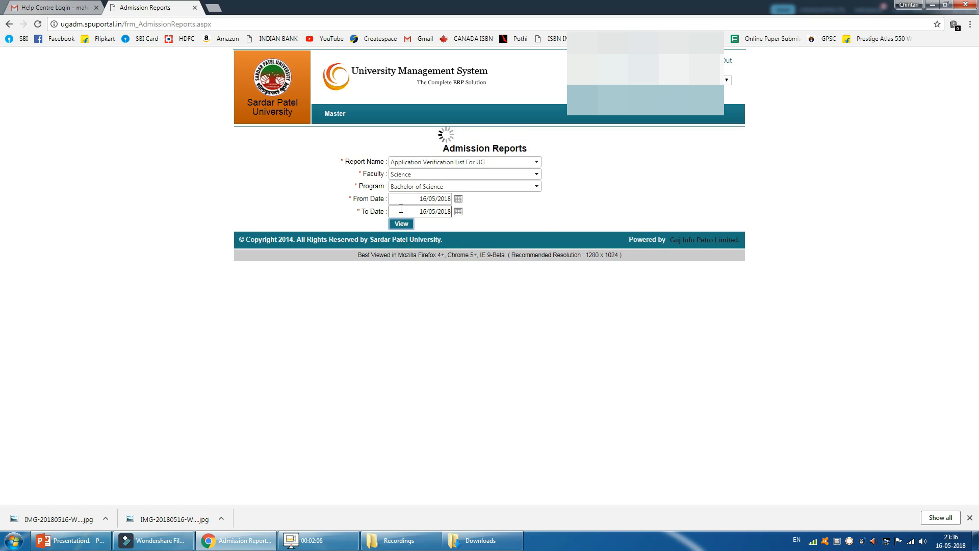
click(401, 223)
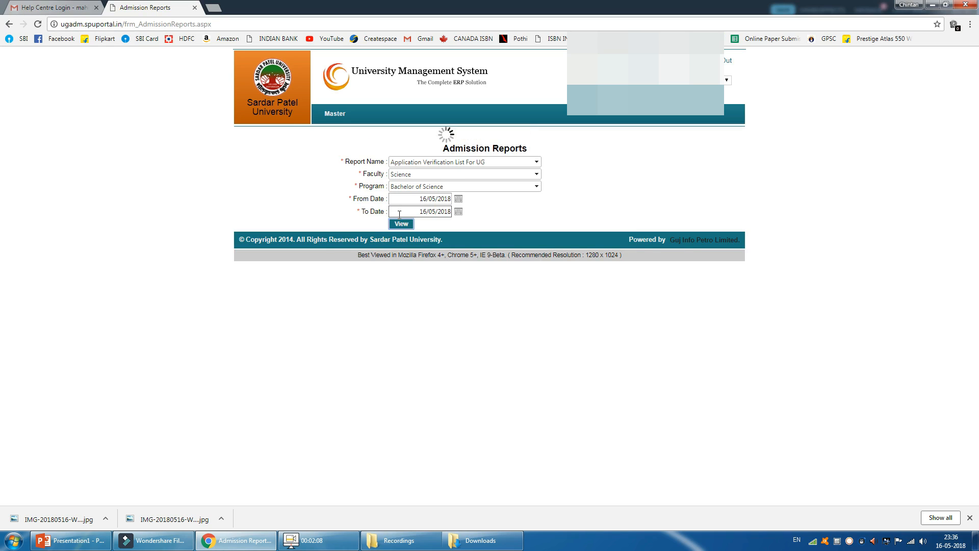